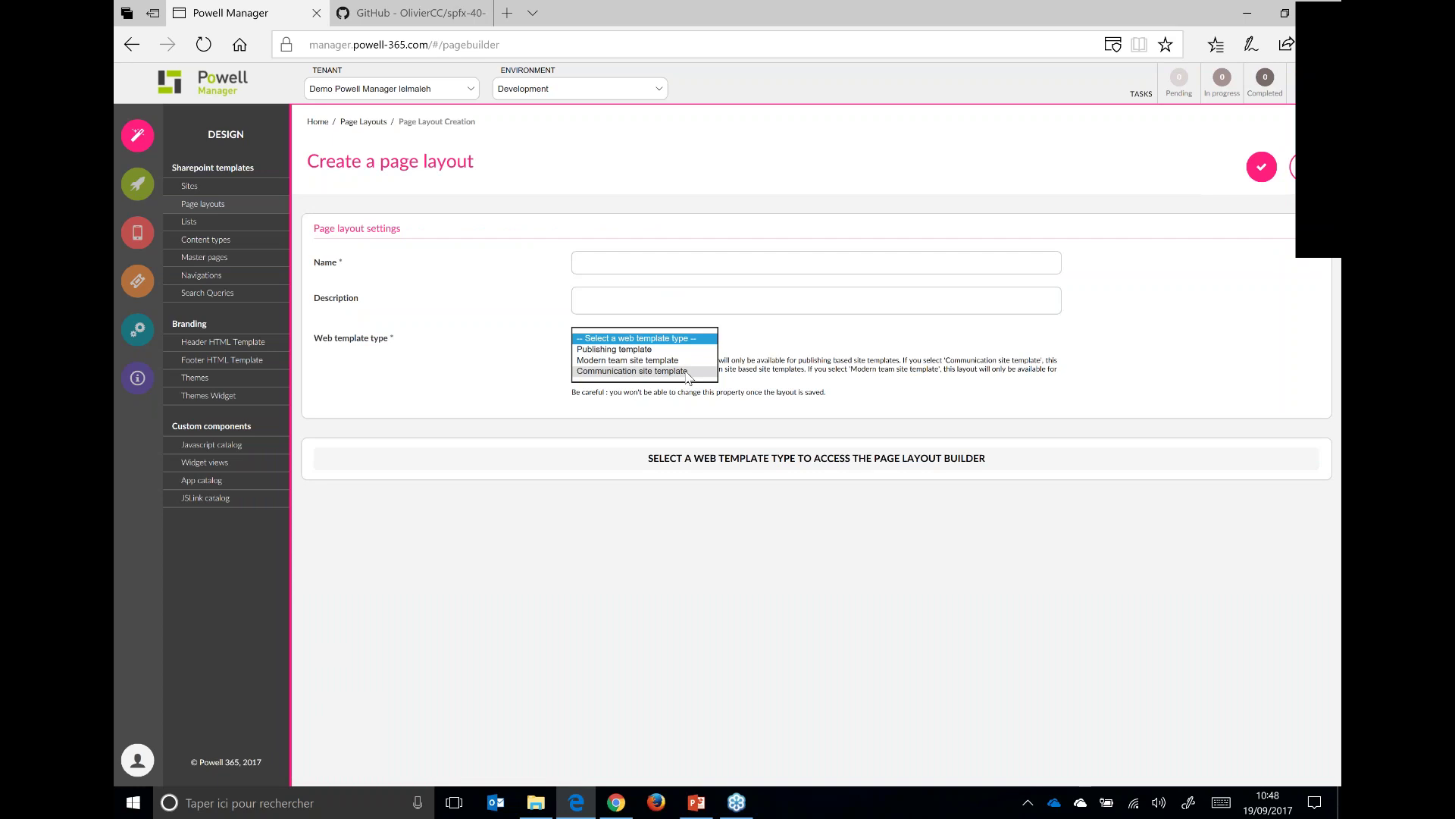
- Choose the Communication site template as the web template type and name the page layout "Webinar Layout for com site"
click(687, 373)
click(651, 260)
text(Webinar L)
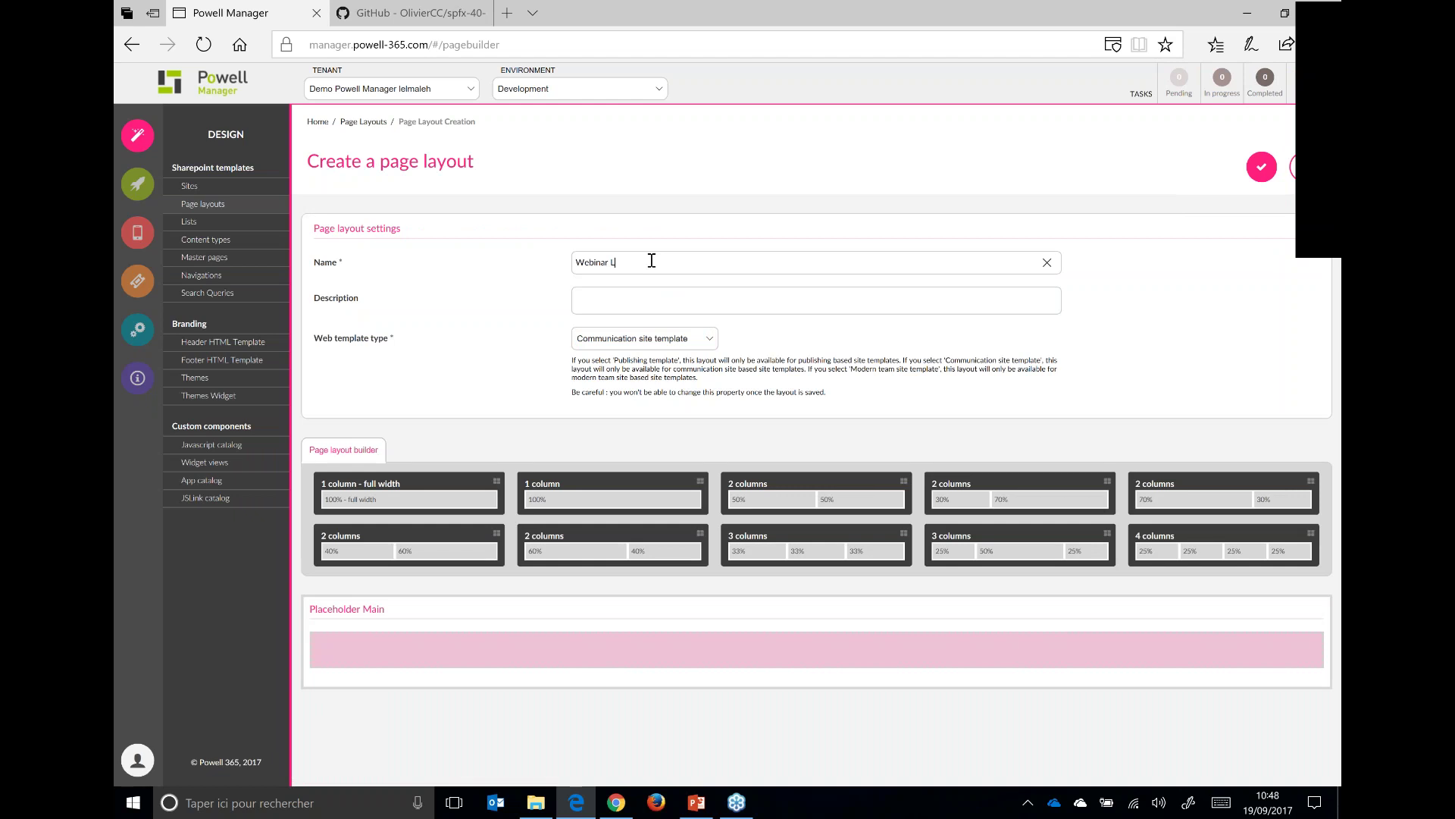
text(ayout for com)
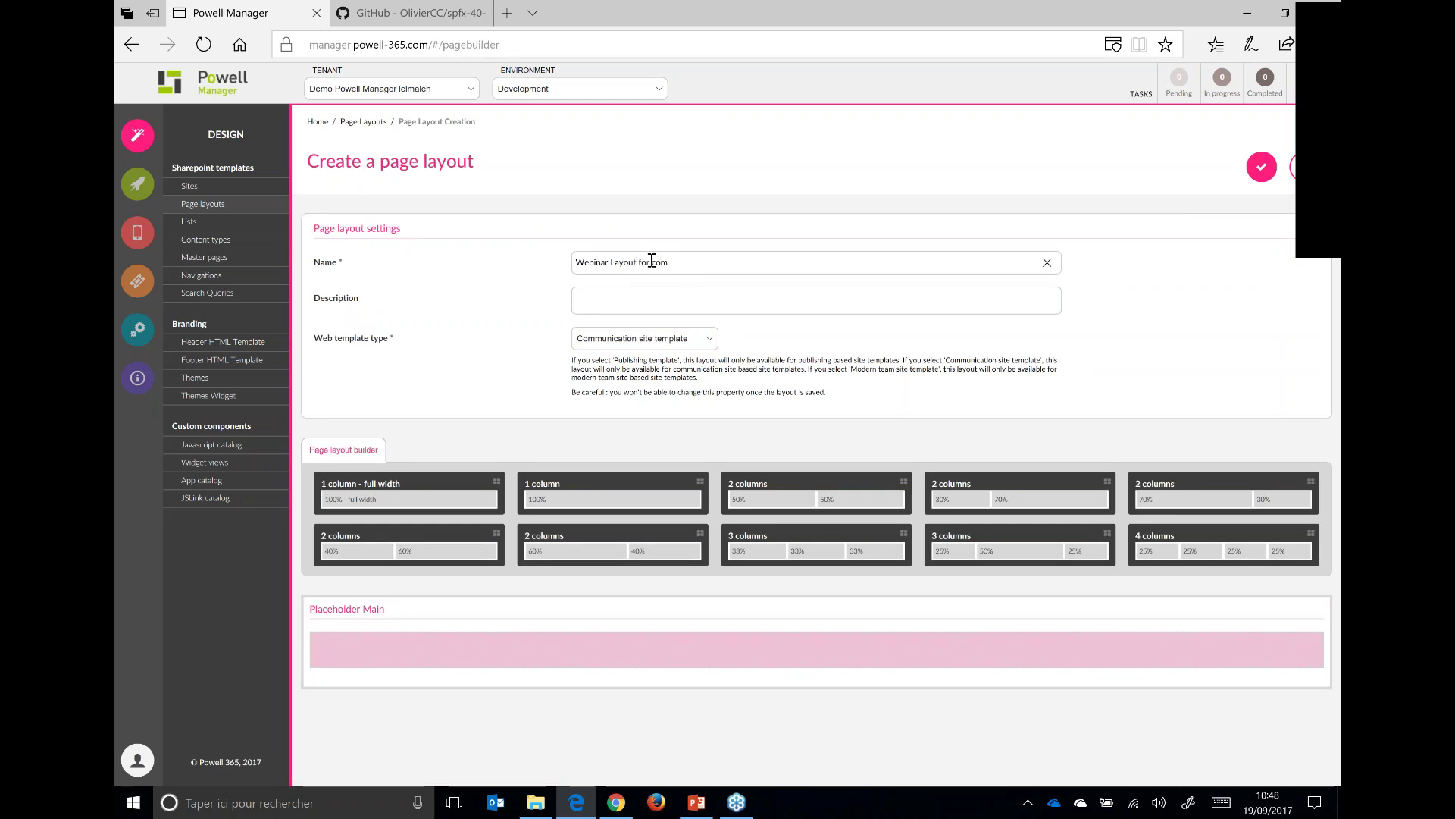
text( so)
key(BackSpace)
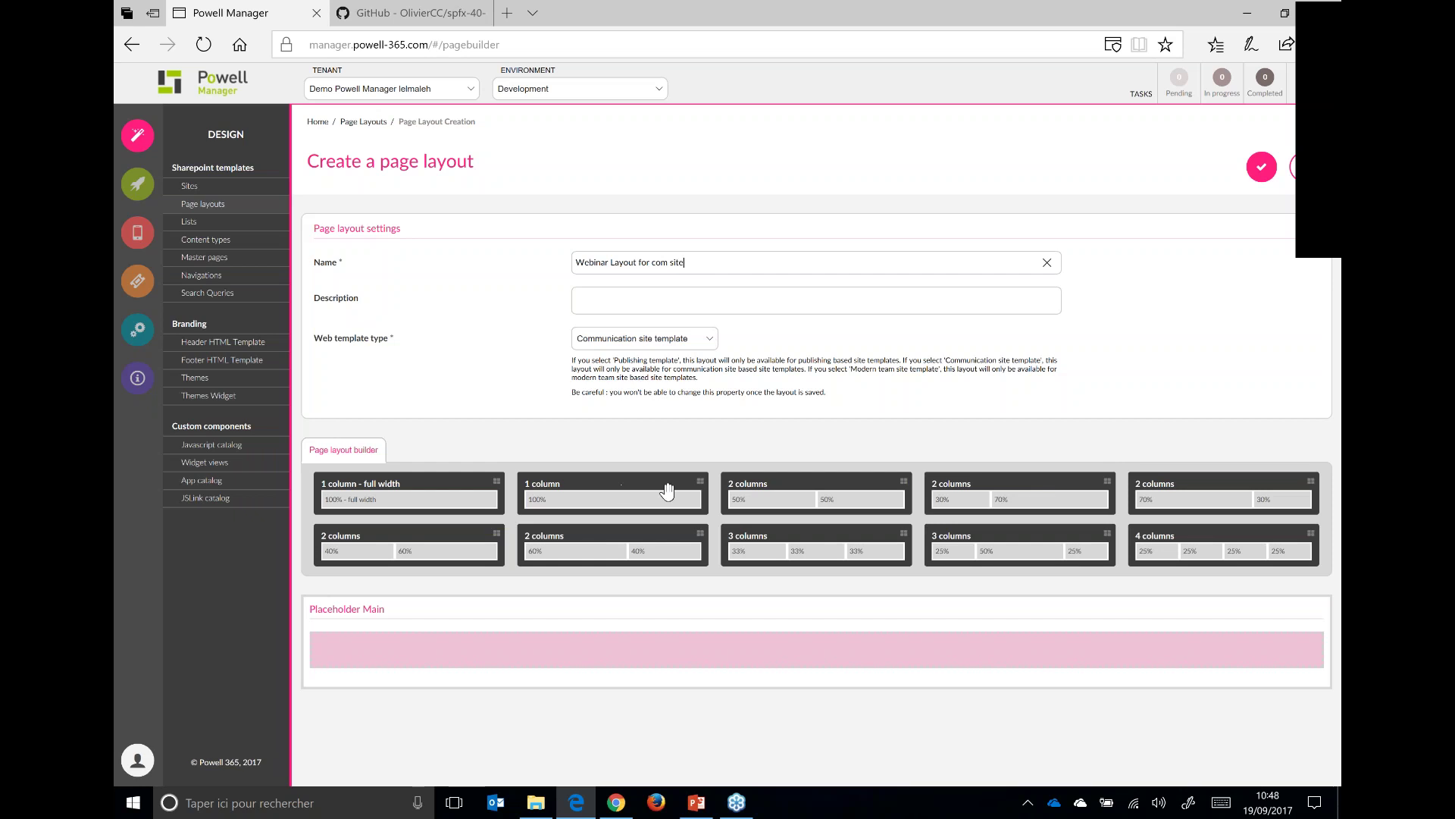
- Add an equal 3 columns row to the main placeholder, place a full-width 1 column row above it, and save the layout
drag(798, 542, 758, 662)
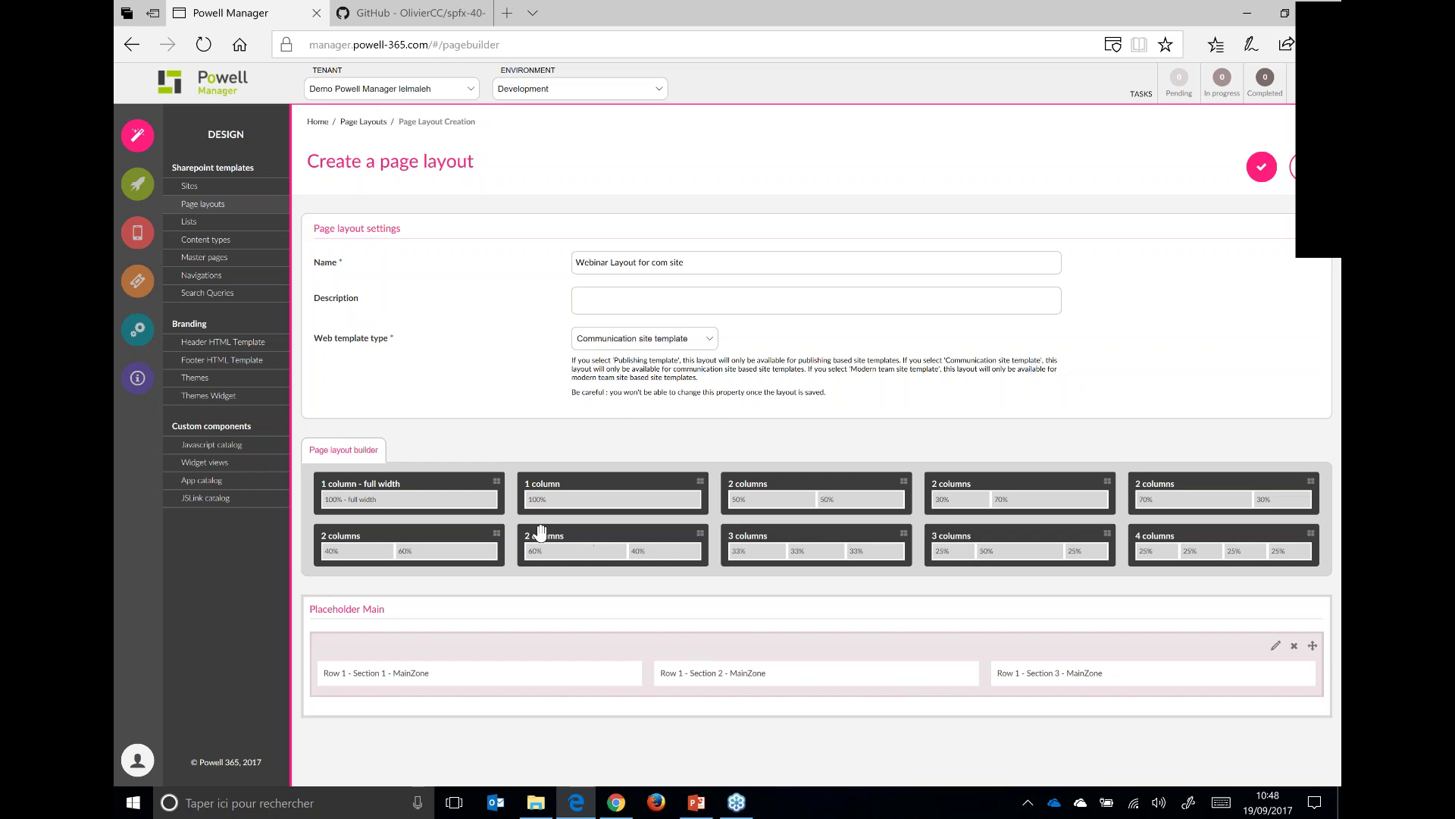
drag(444, 493, 653, 649)
scroll(650, 588, down, 1)
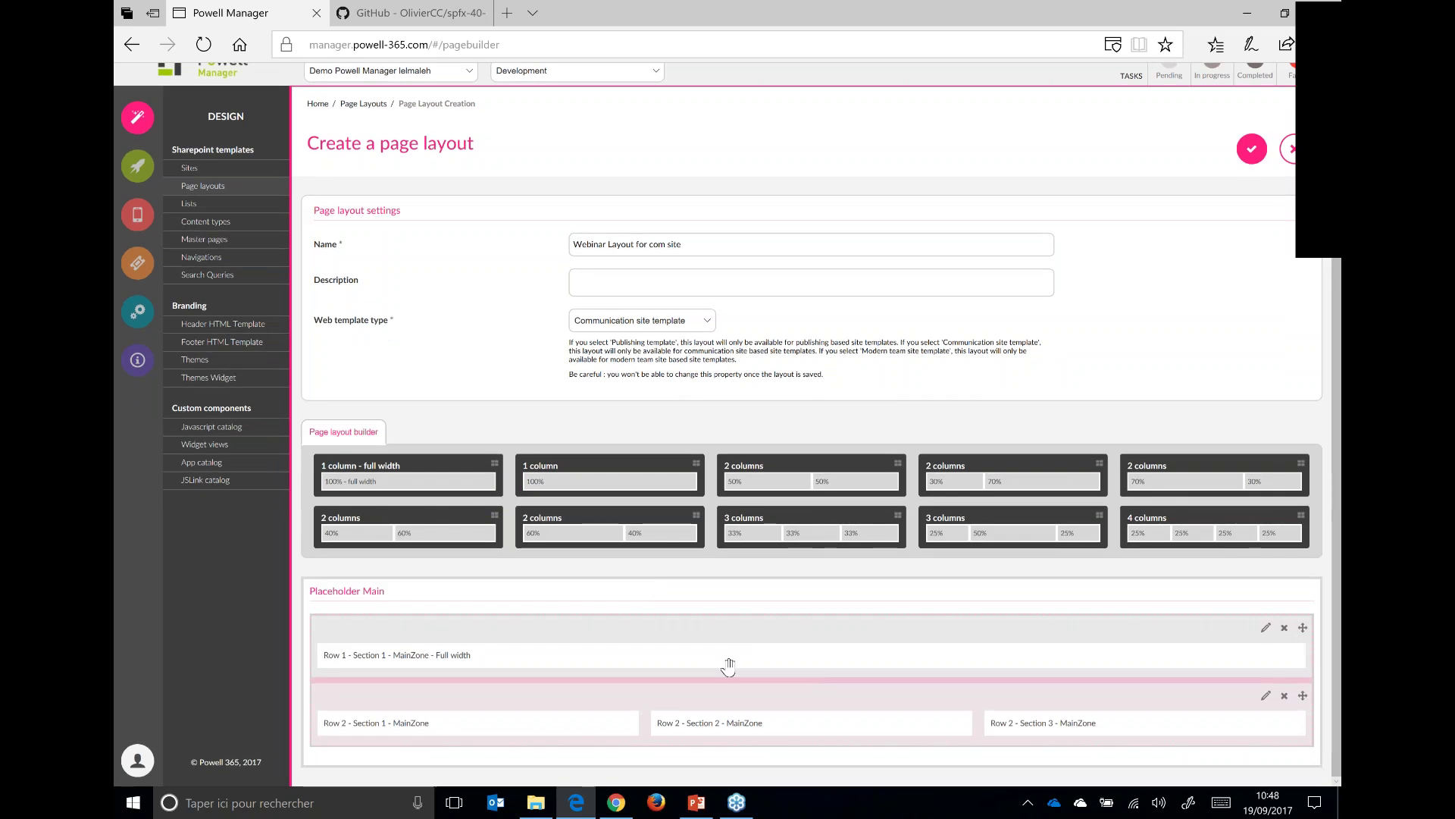
click(1250, 151)
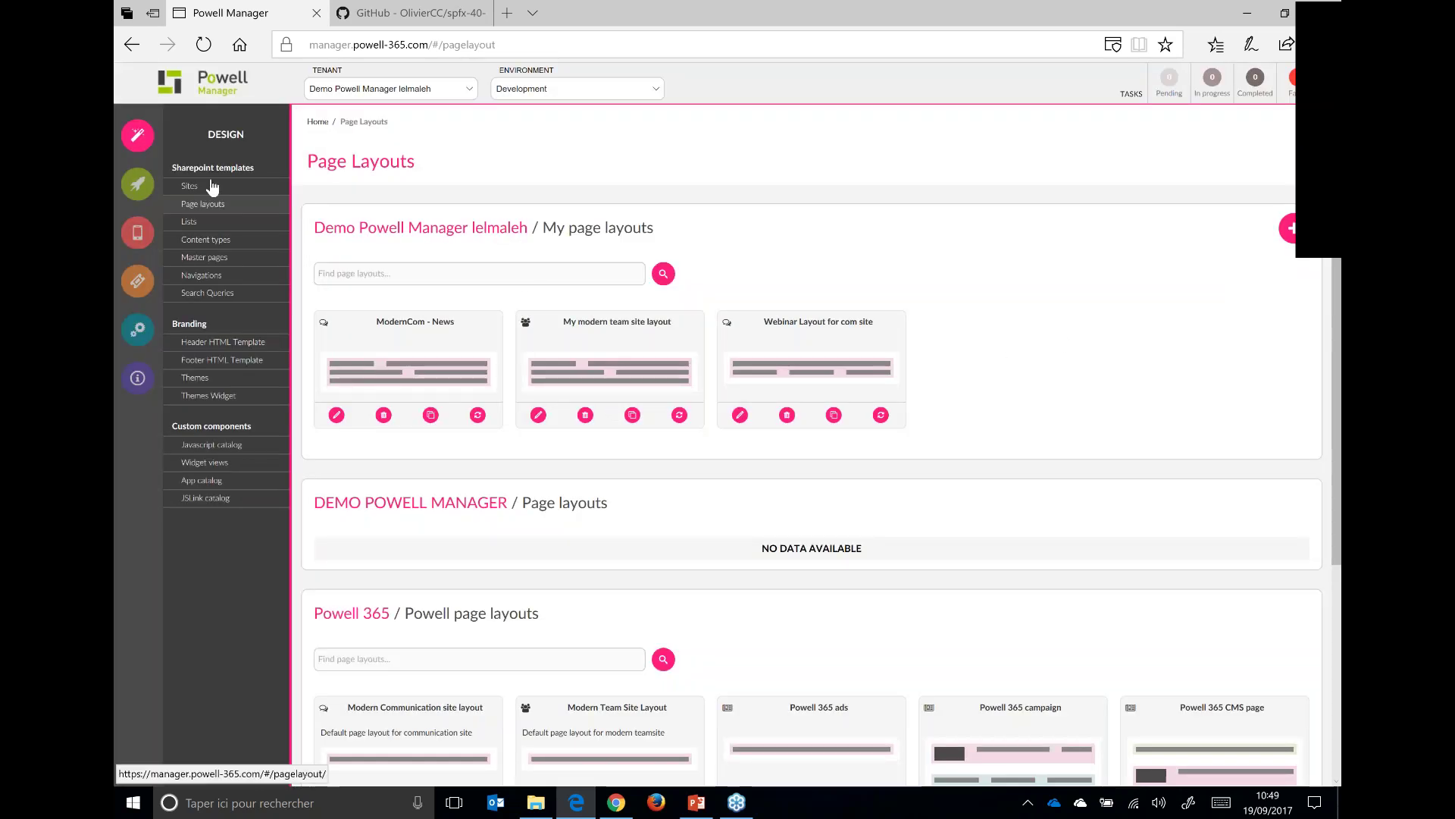
- Start a new site template and title it "Webinar Comm site template"
click(198, 192)
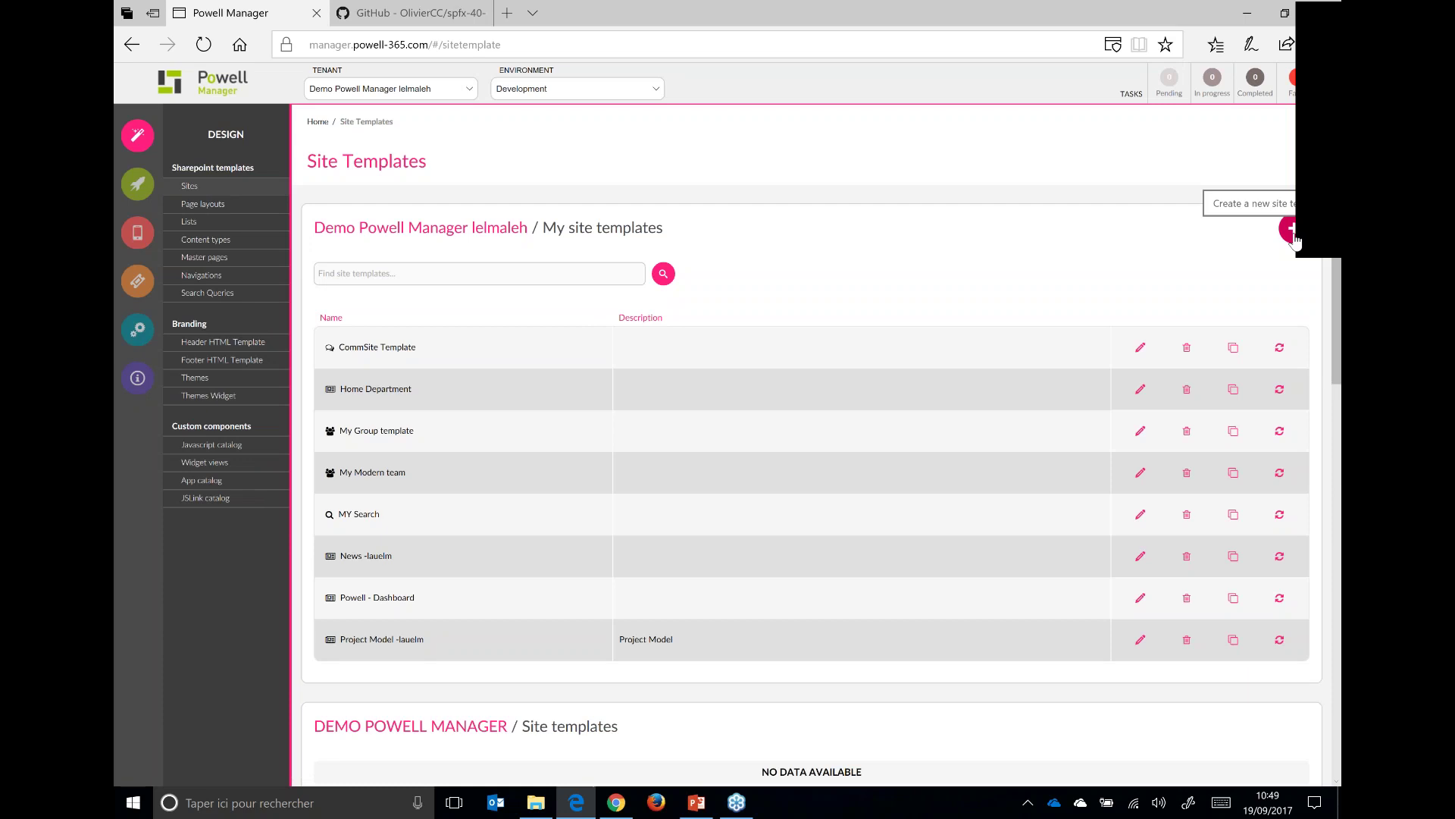
click(1292, 238)
click(796, 342)
text(N)
text(e)
key(BackSpace)
key(BackSpace)
text(Webinar Layo)
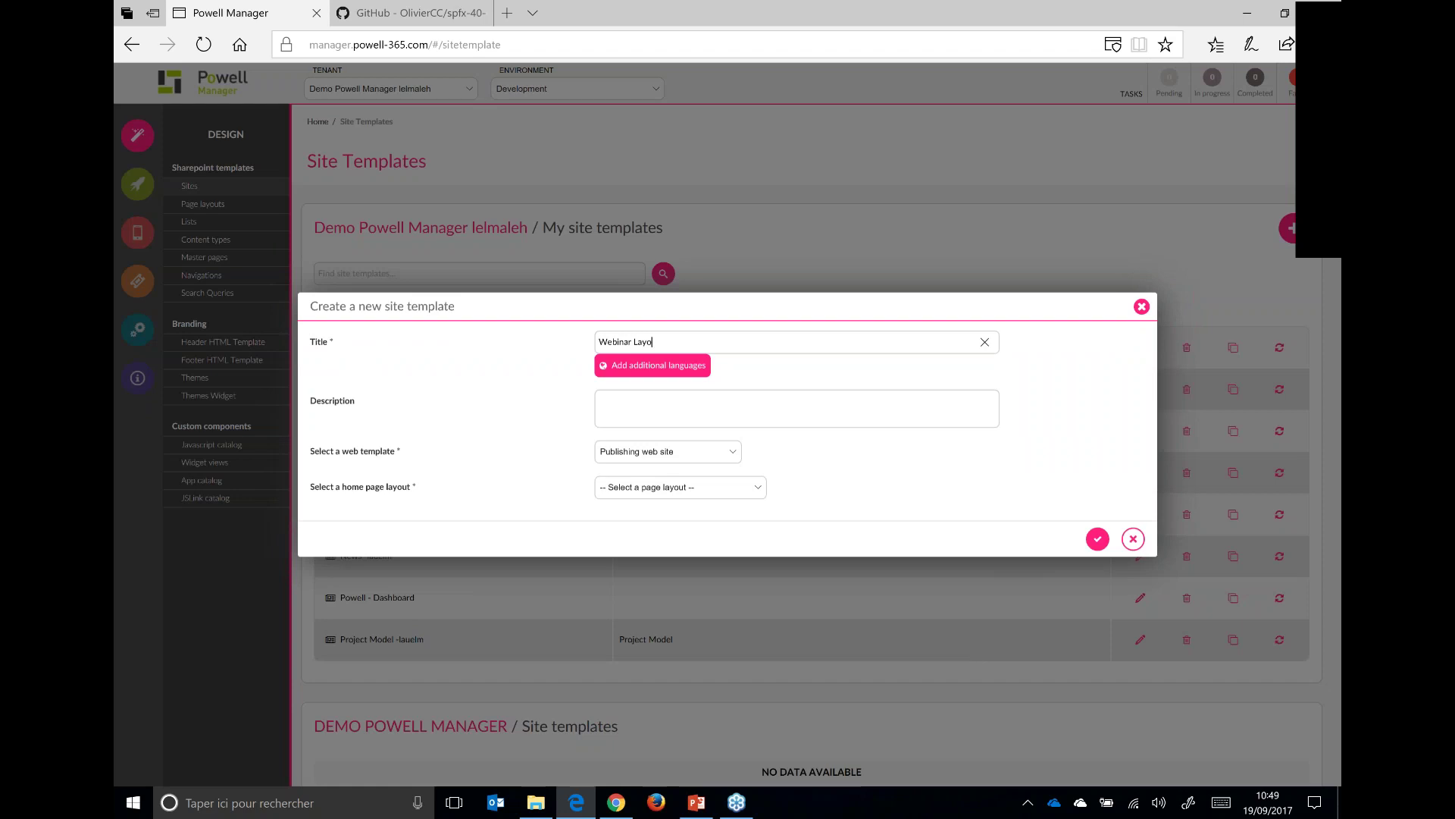
key(BackSpace)
key(BackSpace)
text(Comm site template)
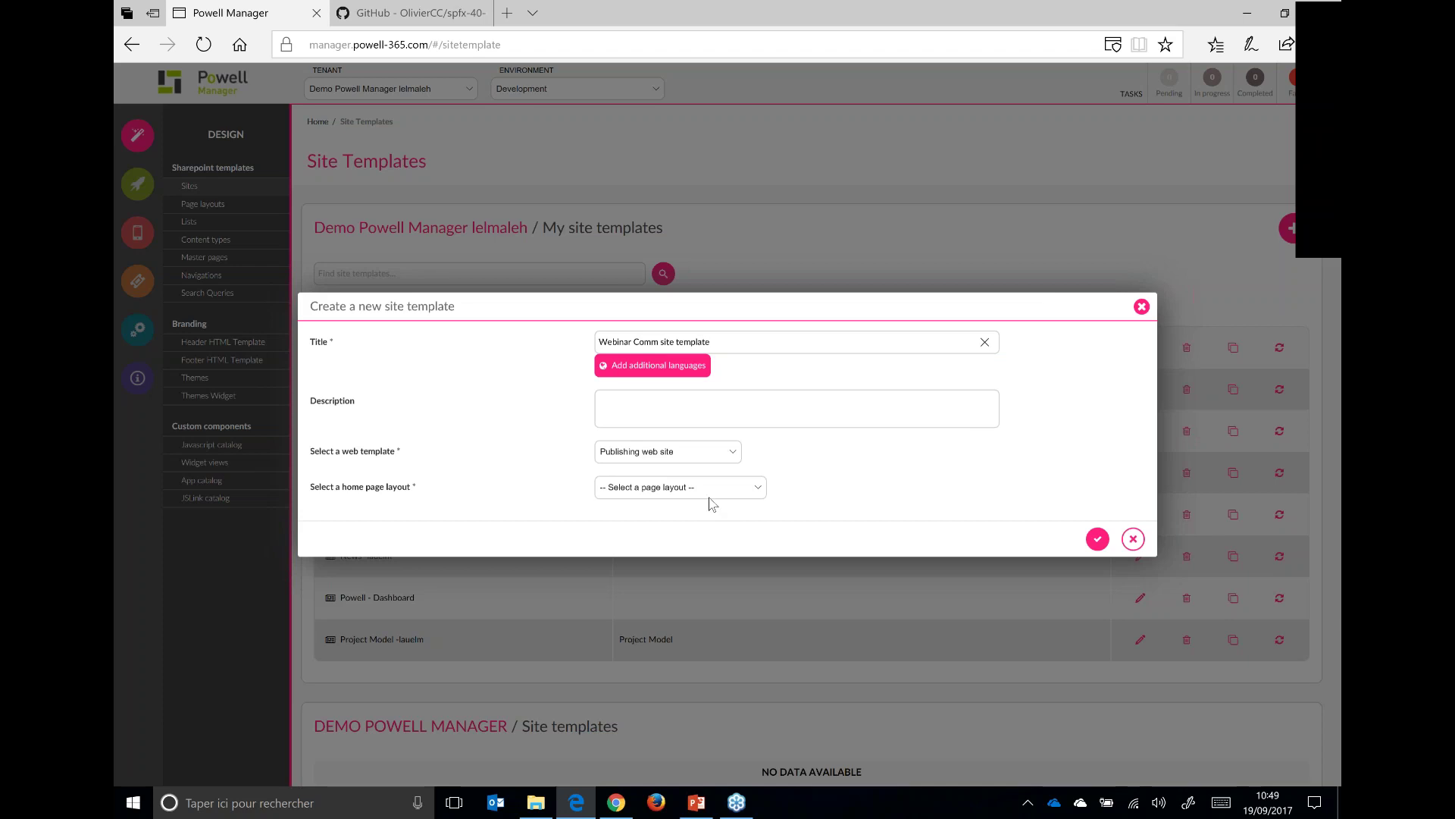
- Set the web template to Communication site and the home page layout to Webinar Layout for com site, and create the site template
click(724, 453)
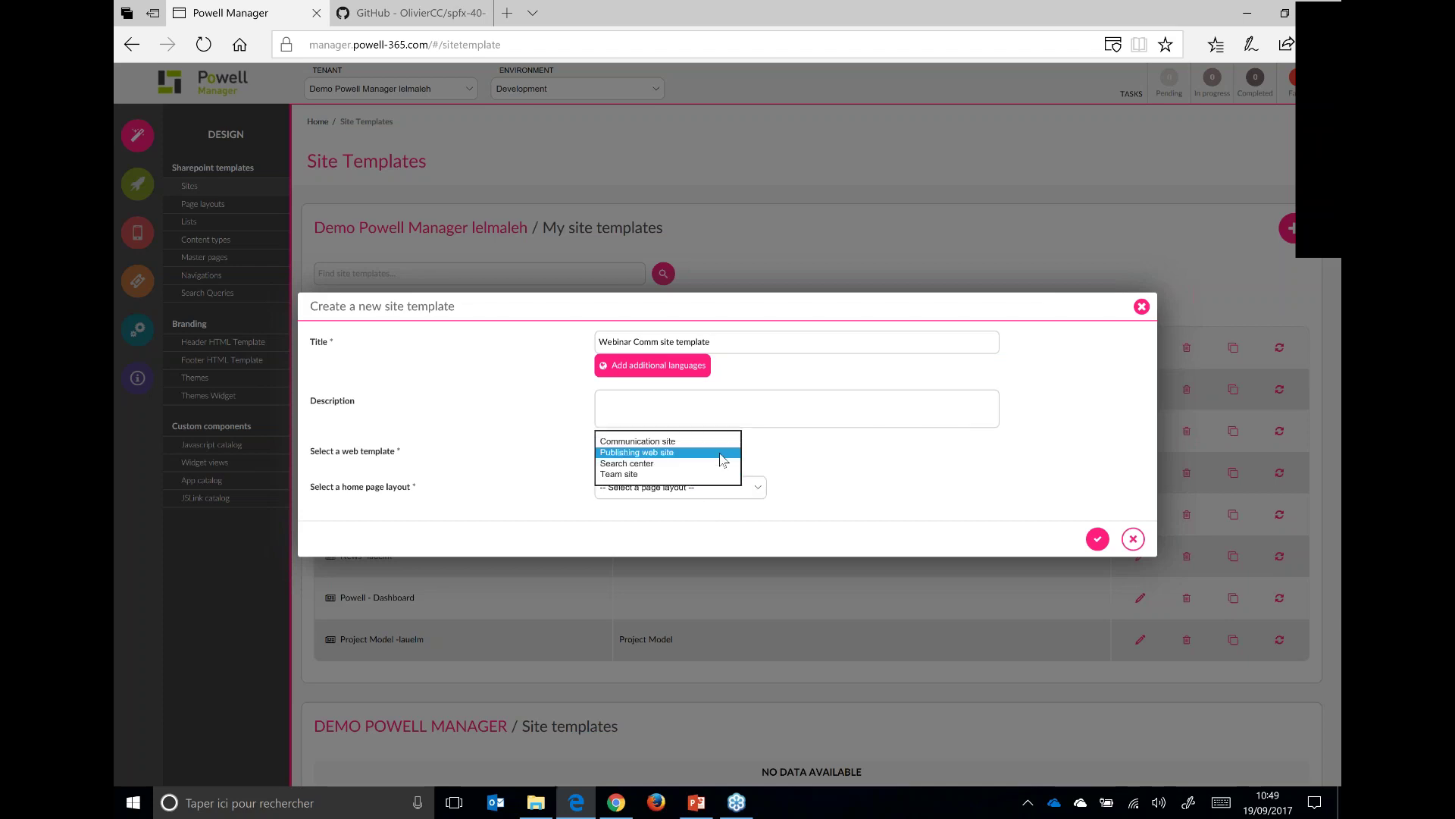
click(673, 442)
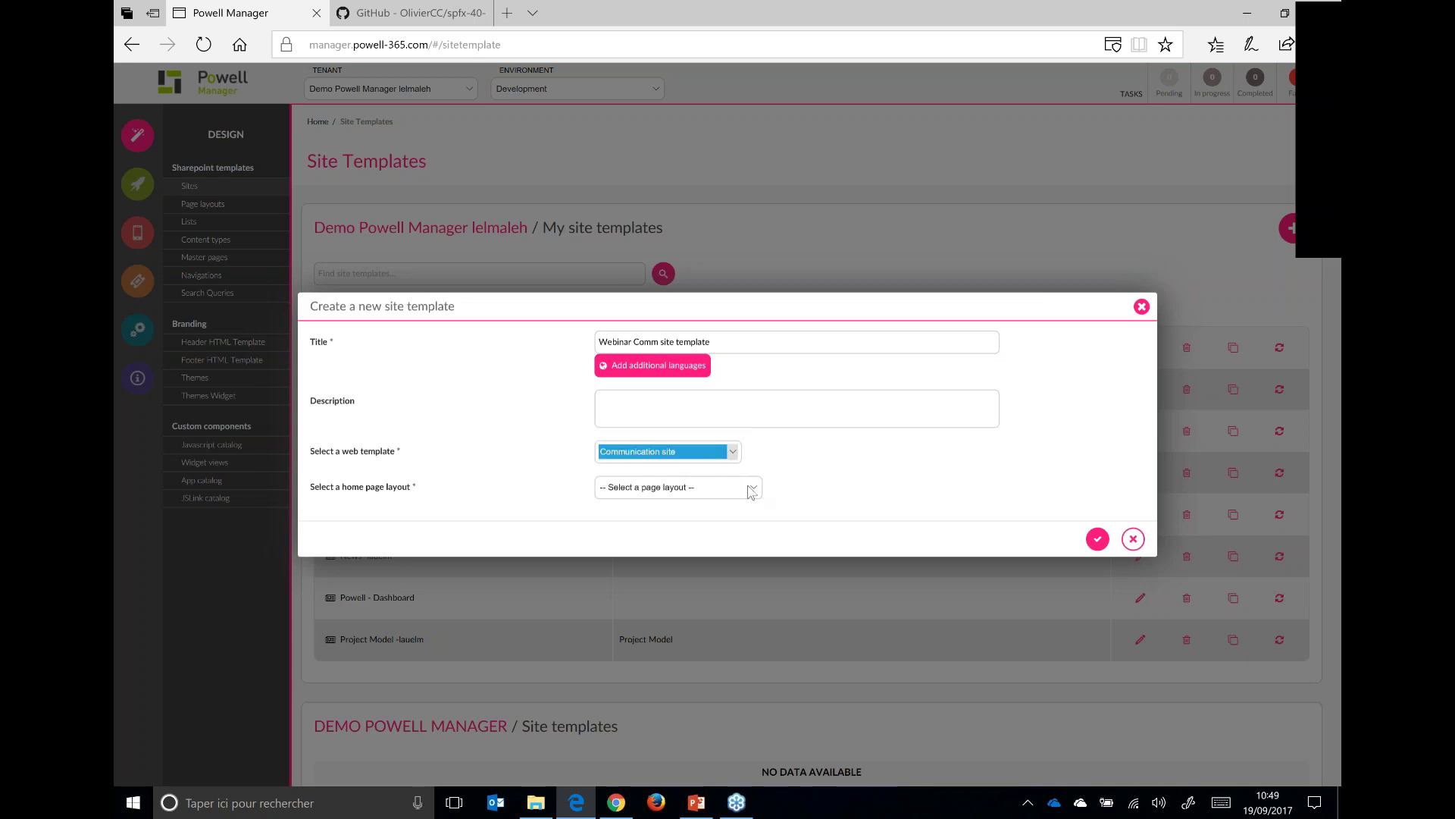
click(754, 488)
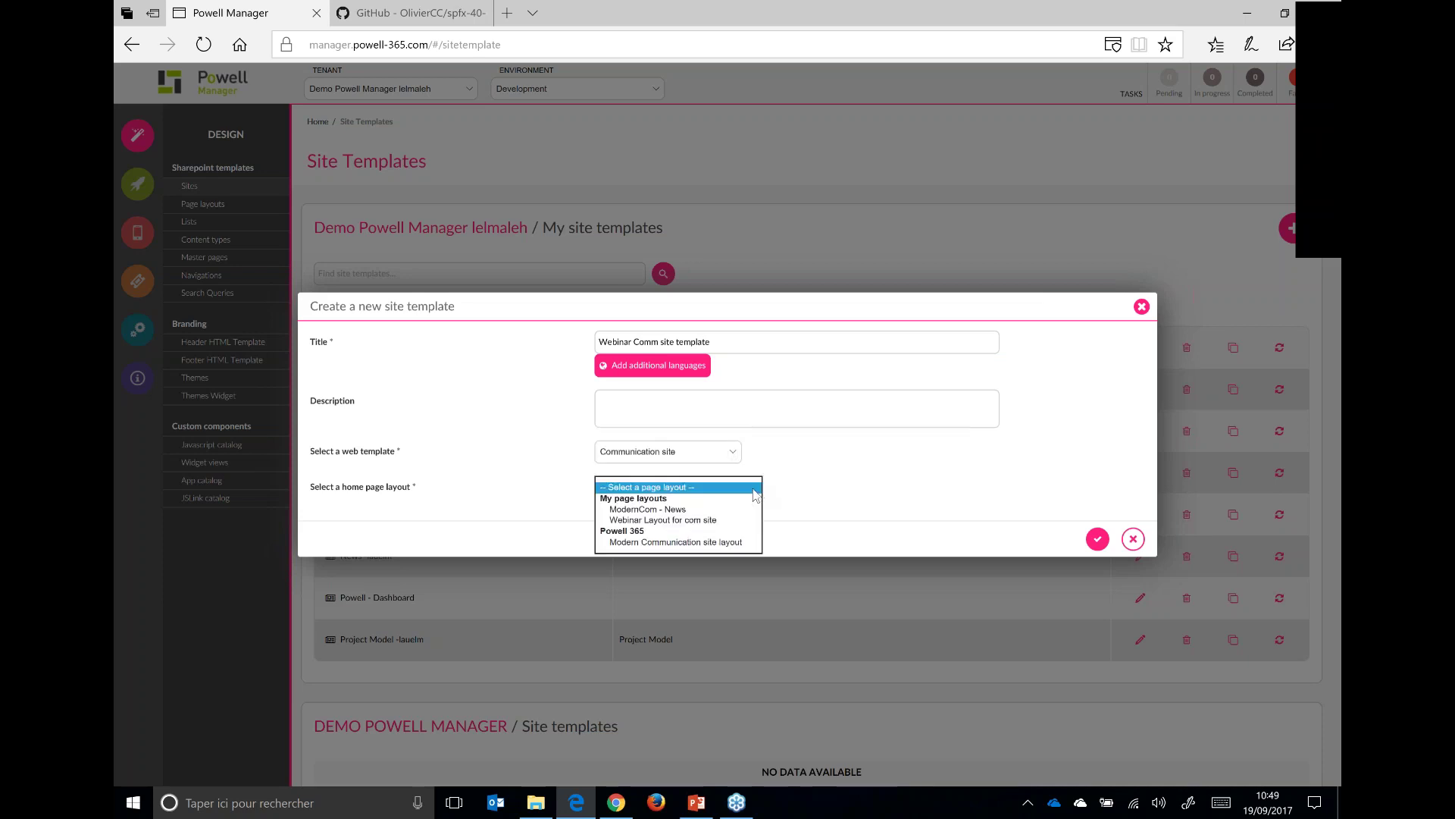
click(717, 521)
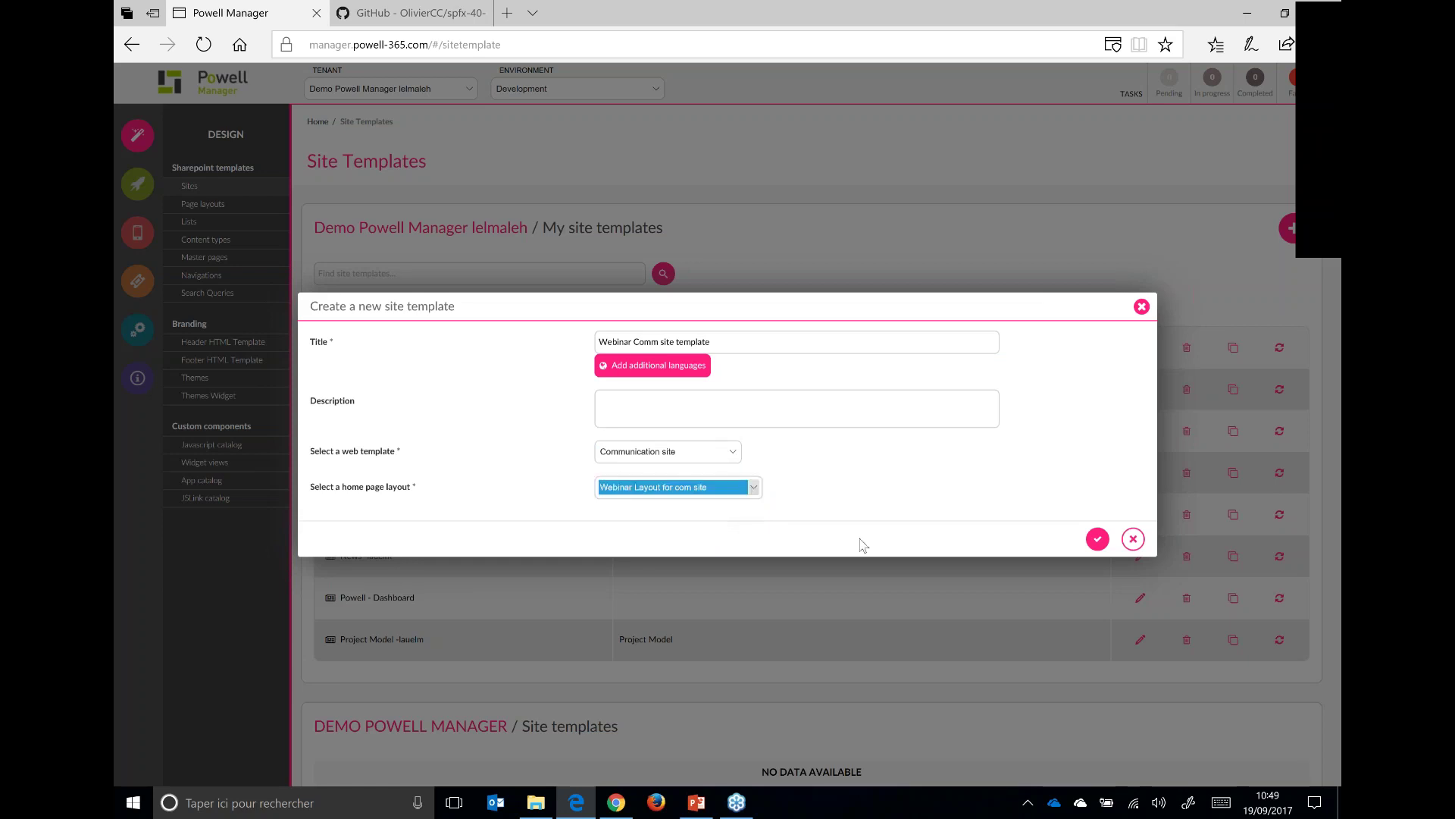
click(1097, 540)
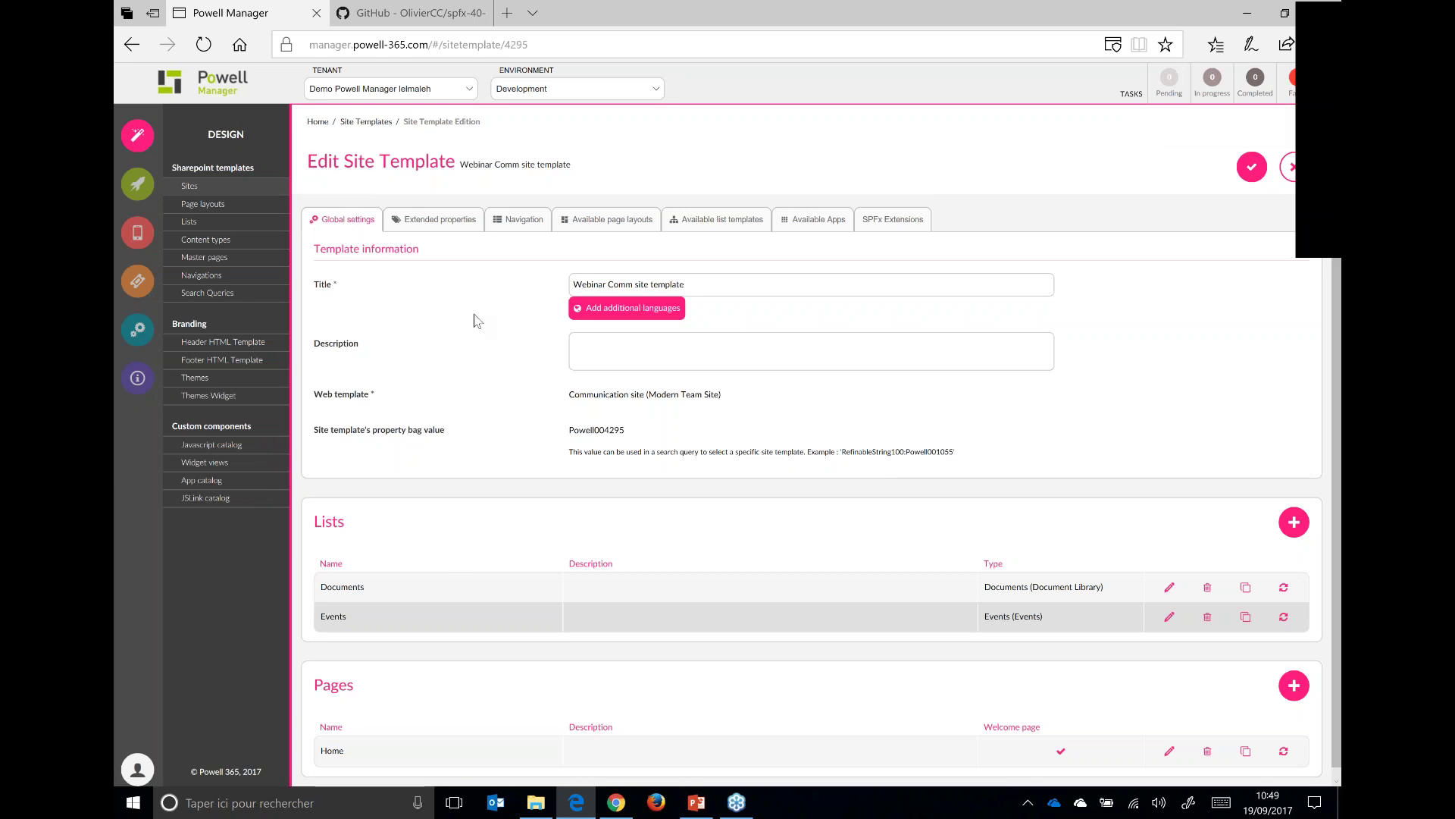
- Review the site template's extended properties, available page layouts, list templates, apps and the web template in its global settings
click(442, 230)
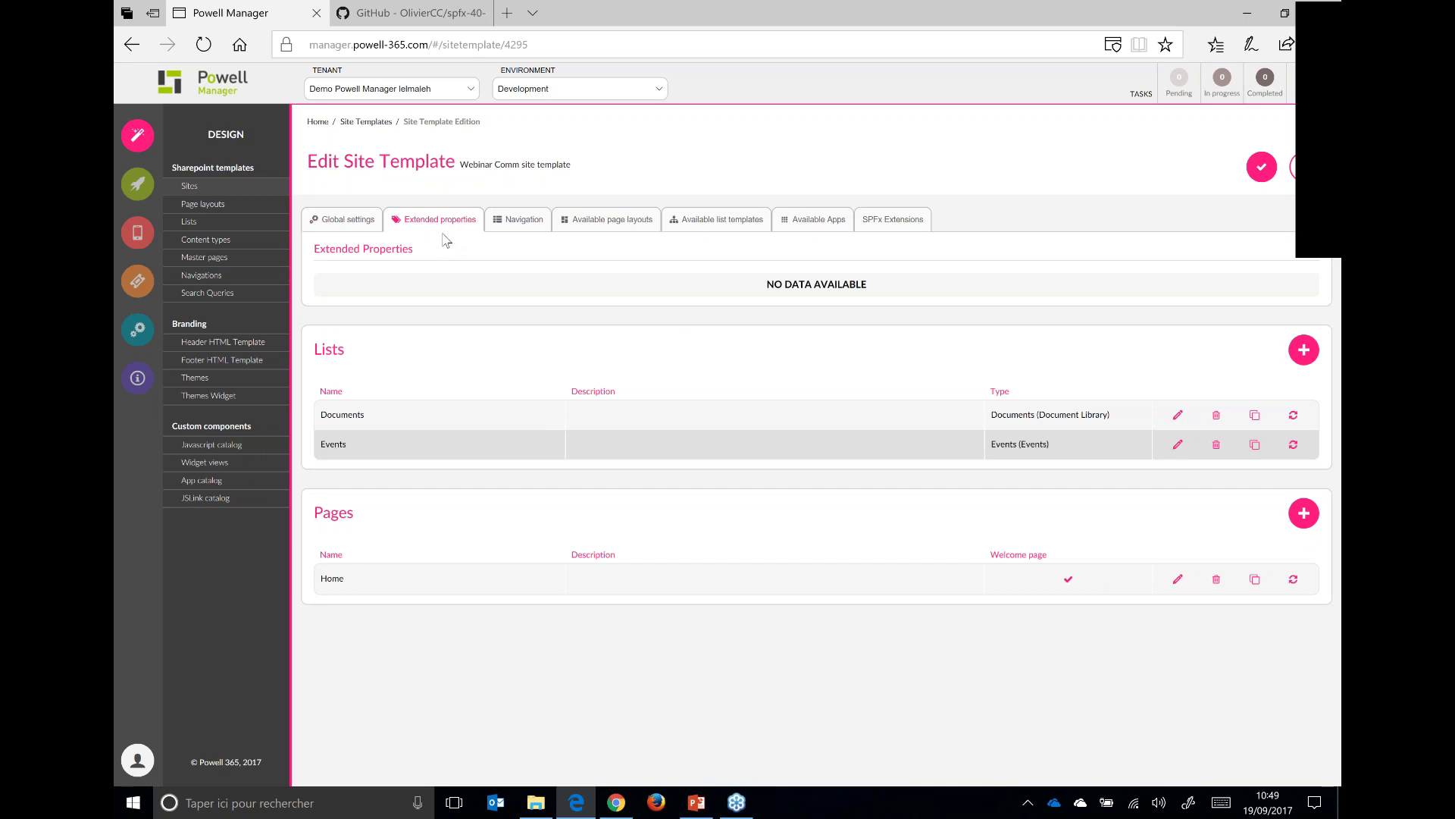
click(586, 230)
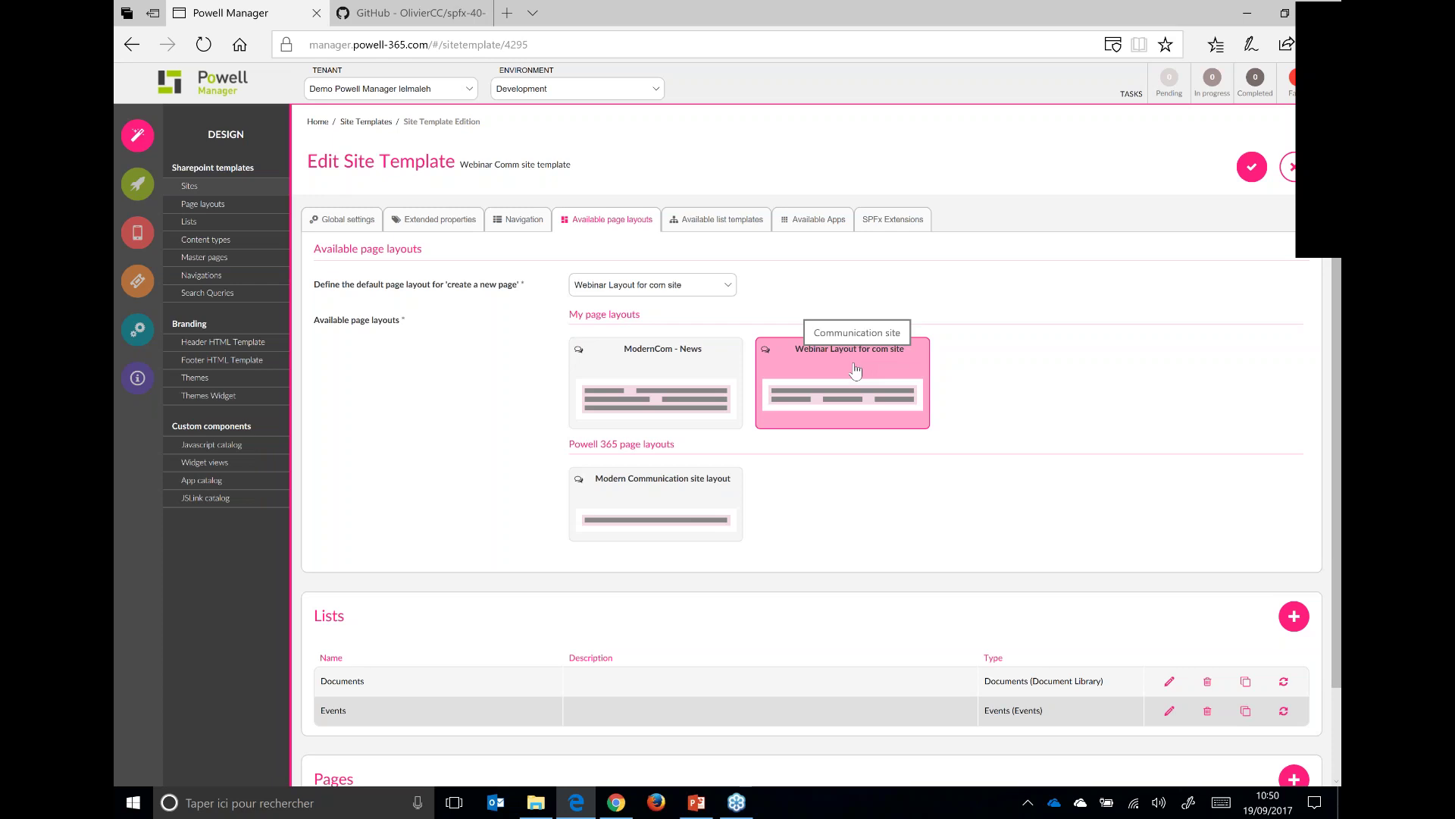
click(735, 232)
click(816, 223)
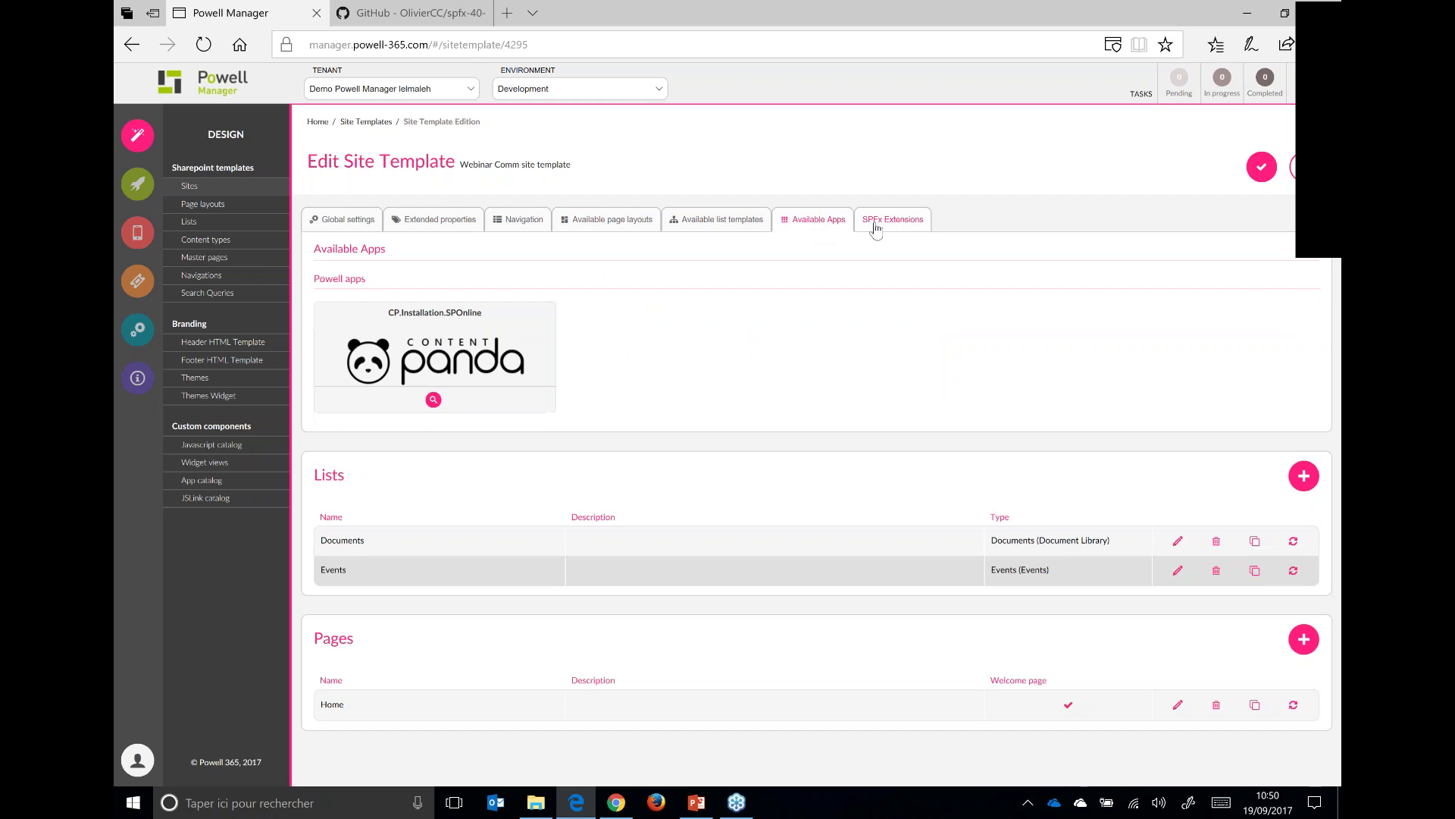
click(356, 228)
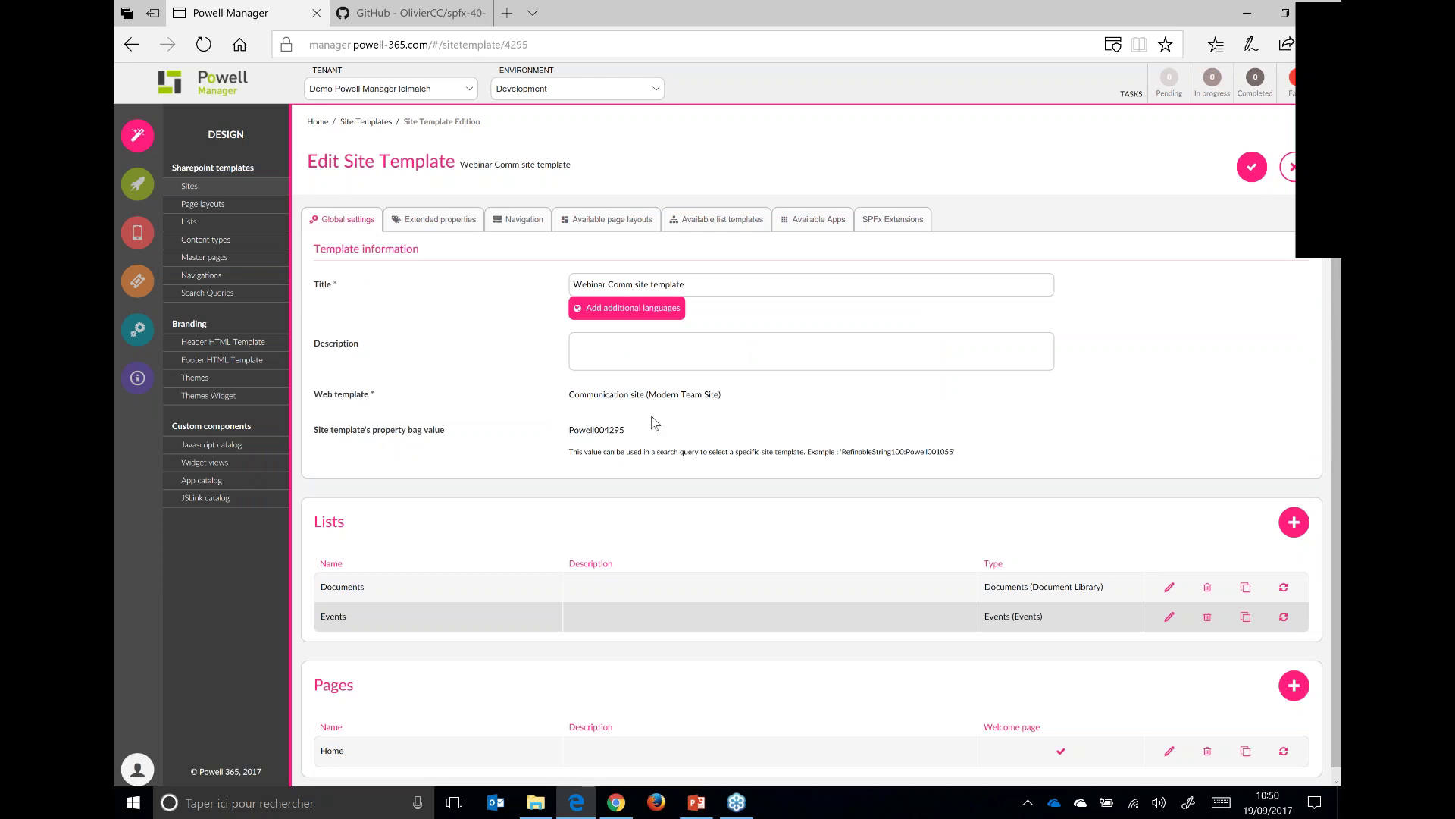
drag(570, 393, 717, 390)
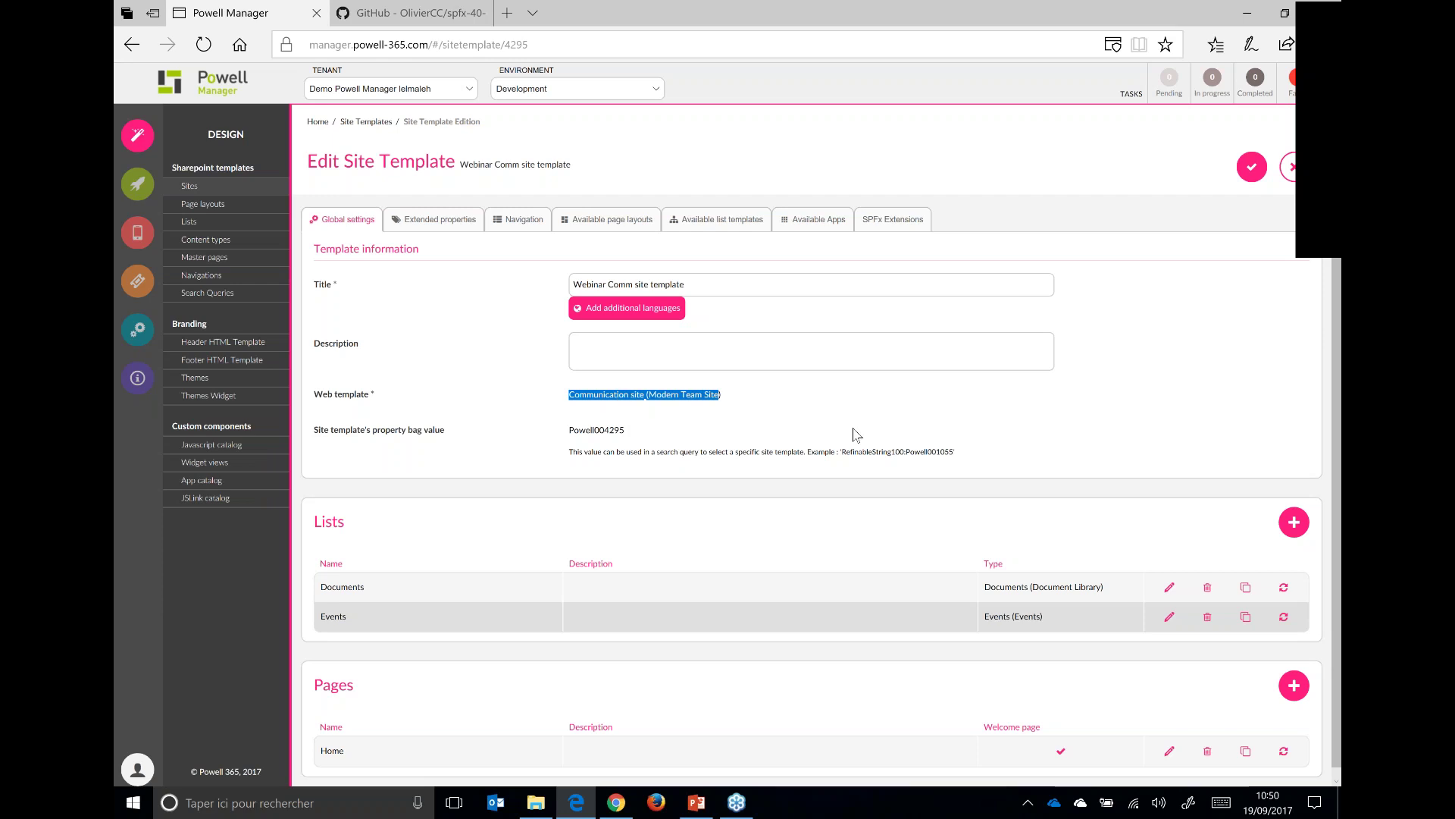
- Open the site template's Home page for editing and view its custom apps and placeholder zones
scroll(855, 435, down, 1)
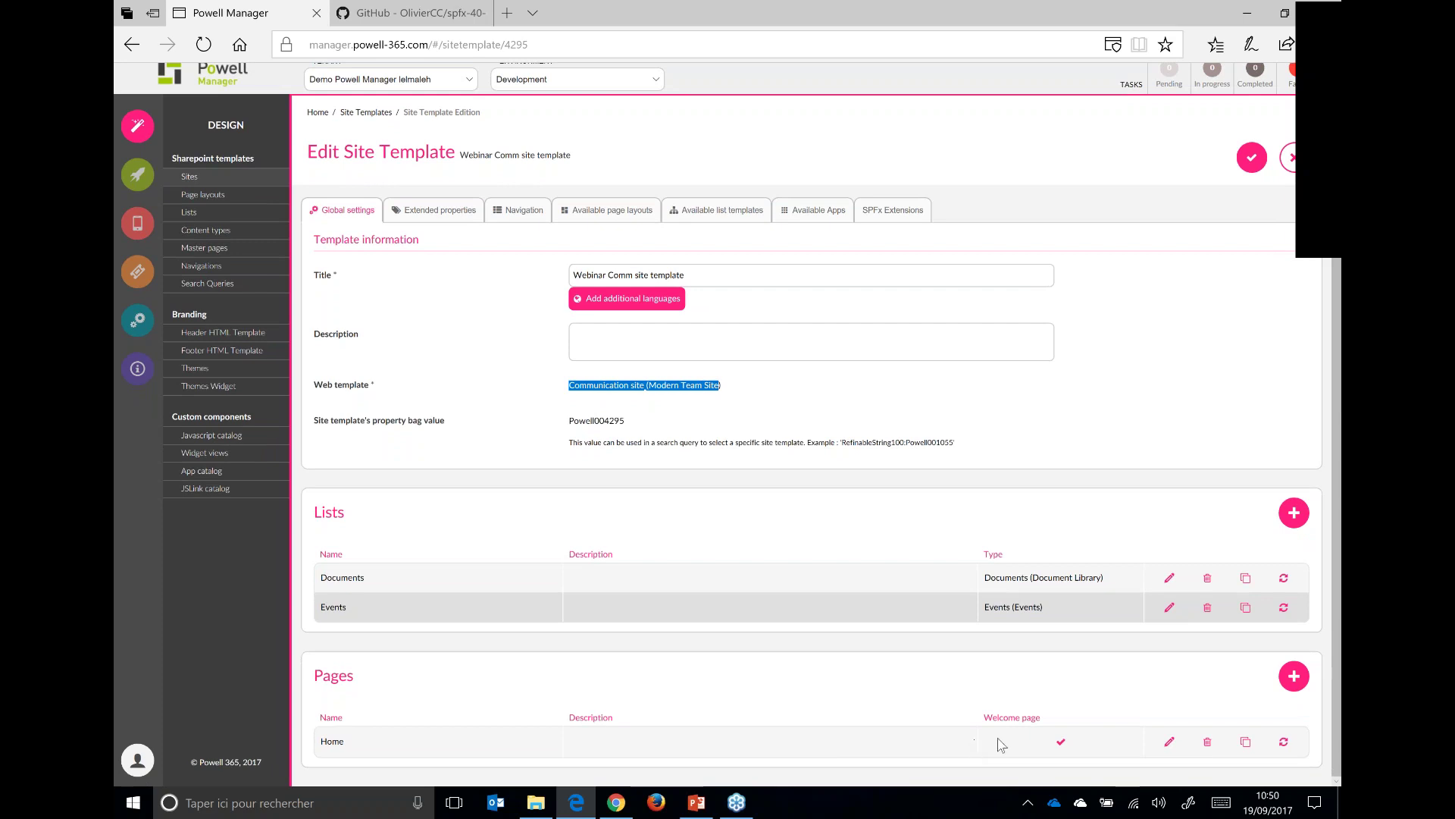
click(1169, 743)
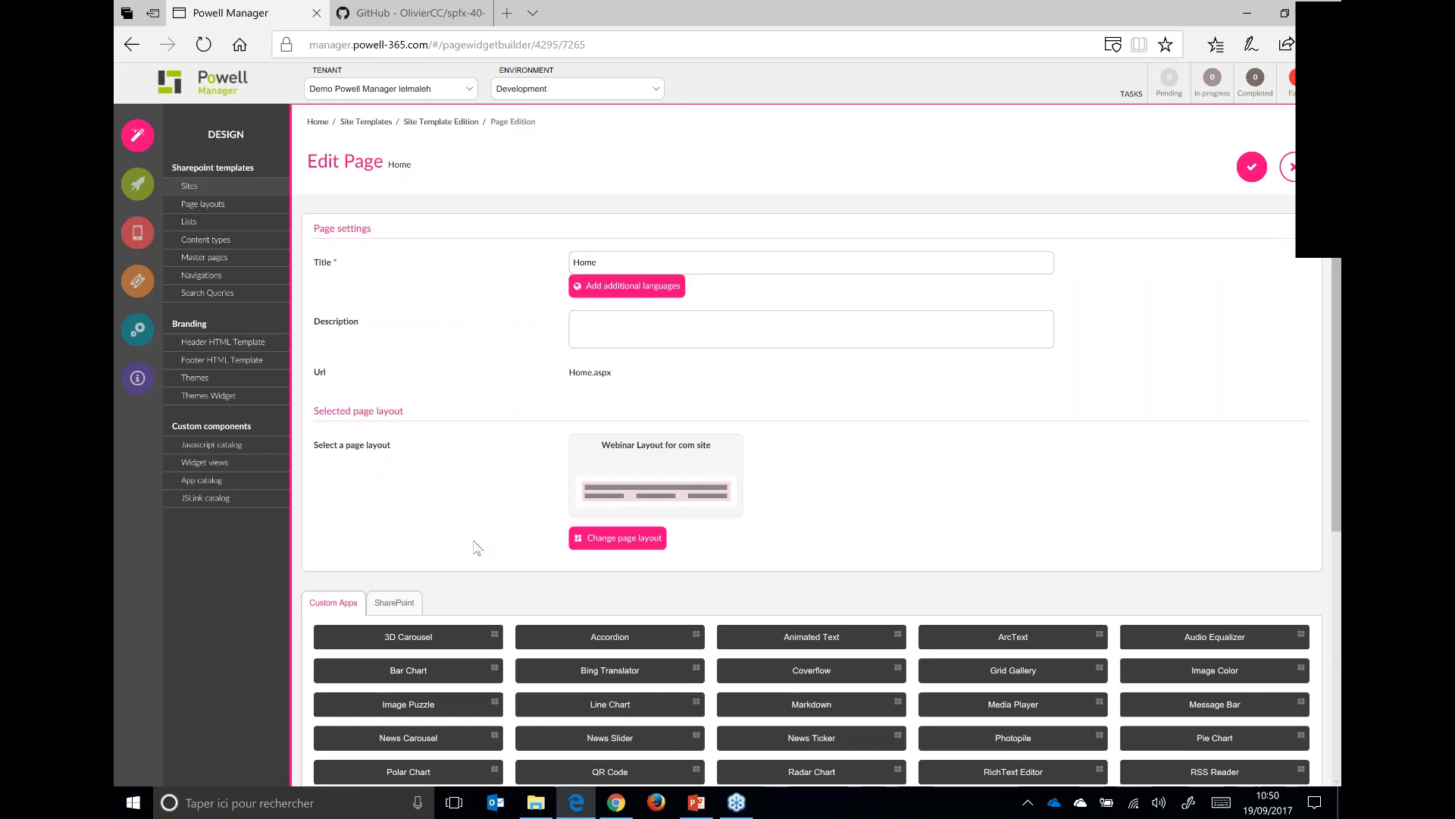
scroll(447, 539, down, 5)
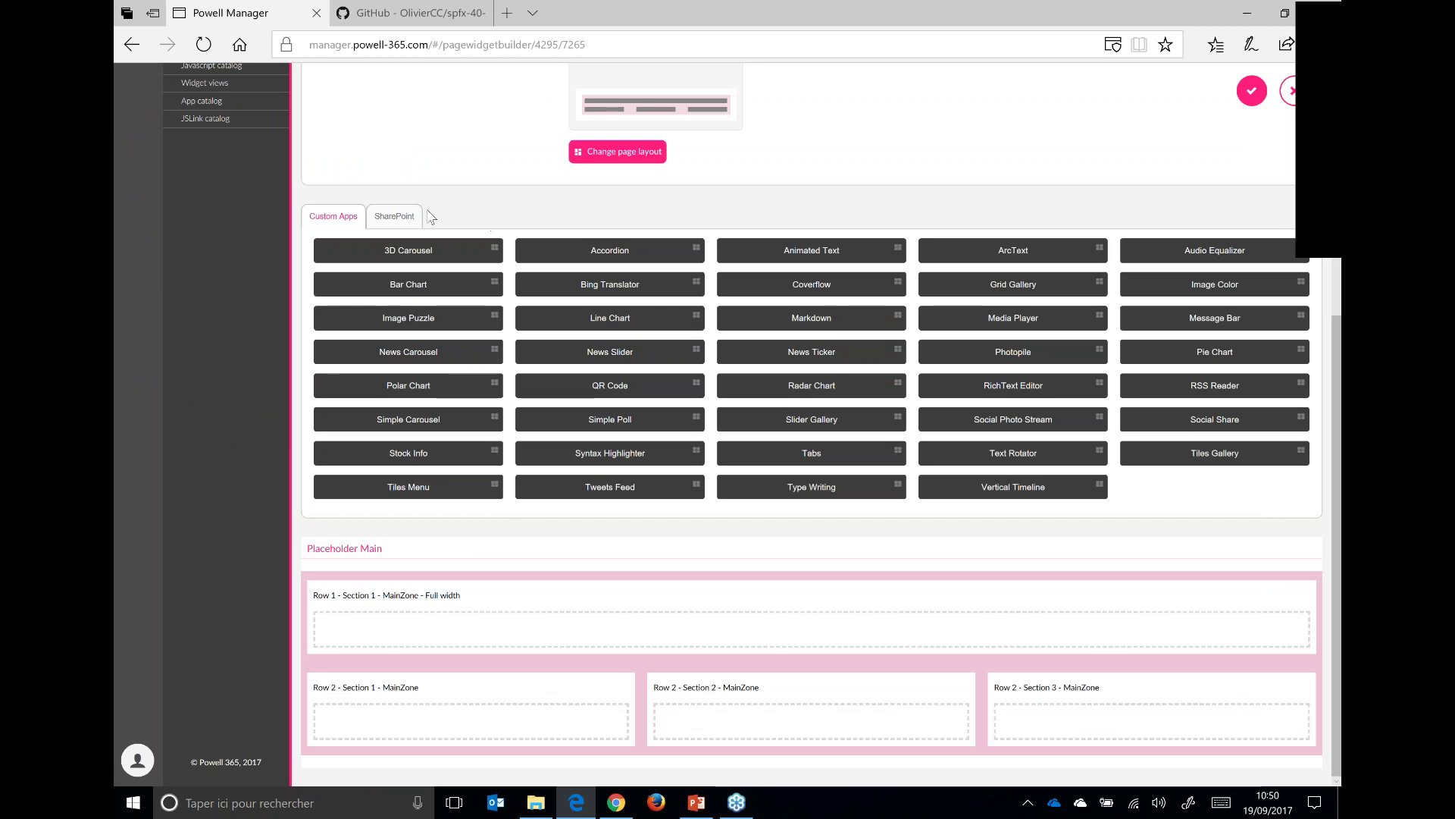
- Switch to the spfx-40-fantastics GitHub page and examine the README's description and categories of available web parts
click(412, 16)
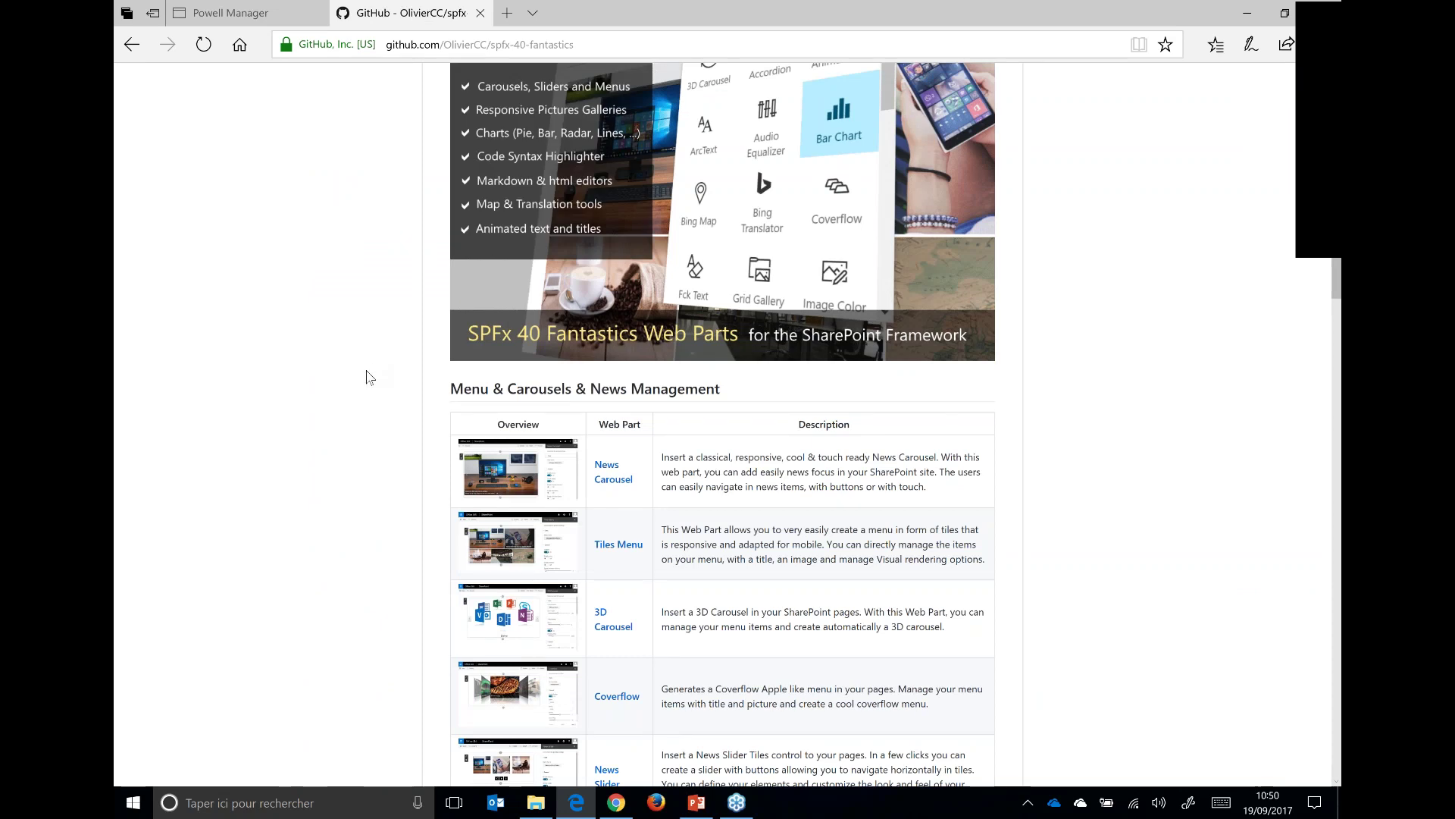
scroll(368, 383, up, 1)
scroll(364, 372, down, 2)
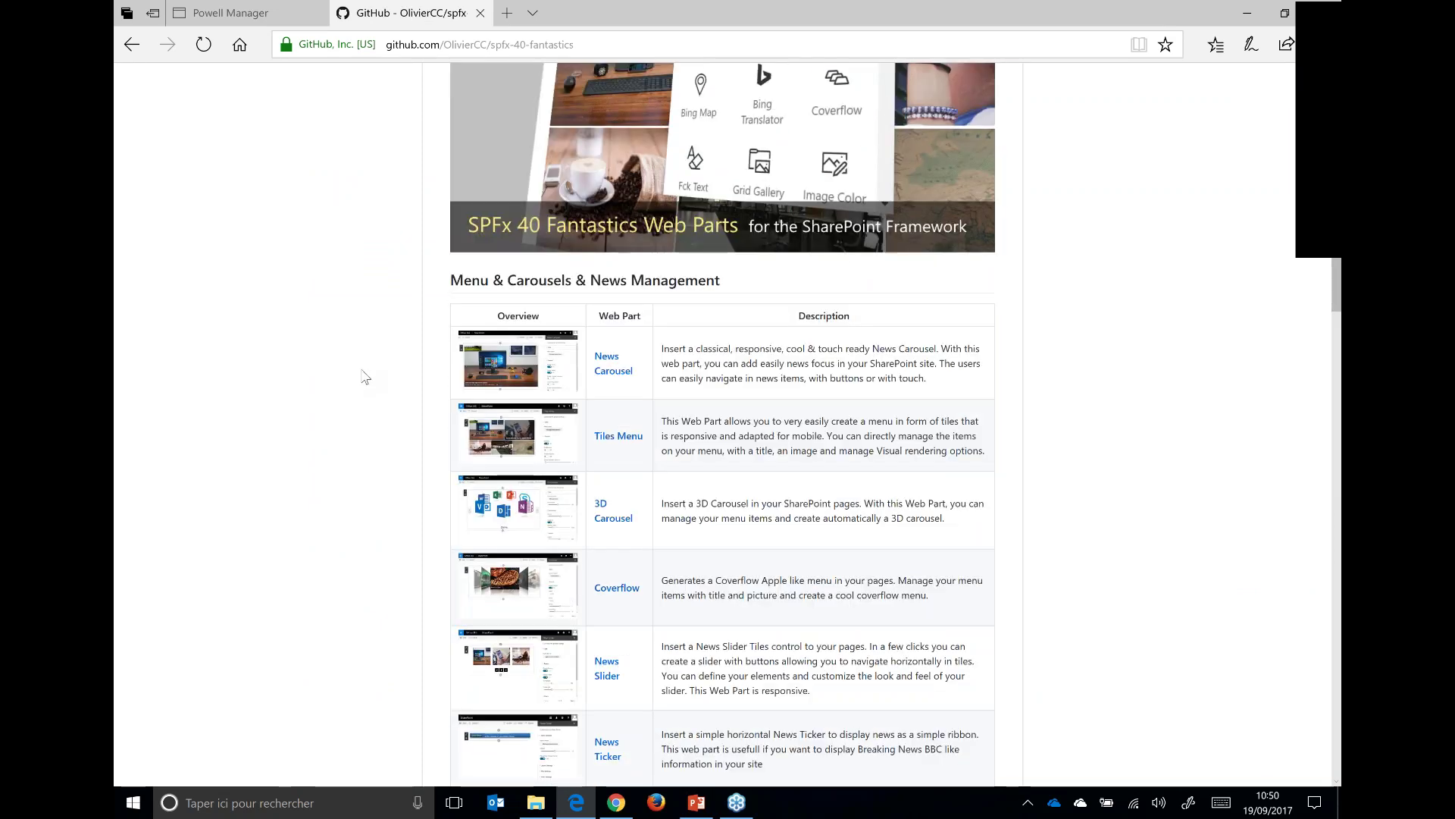
scroll(363, 356, up, 4)
scroll(363, 356, up, 7)
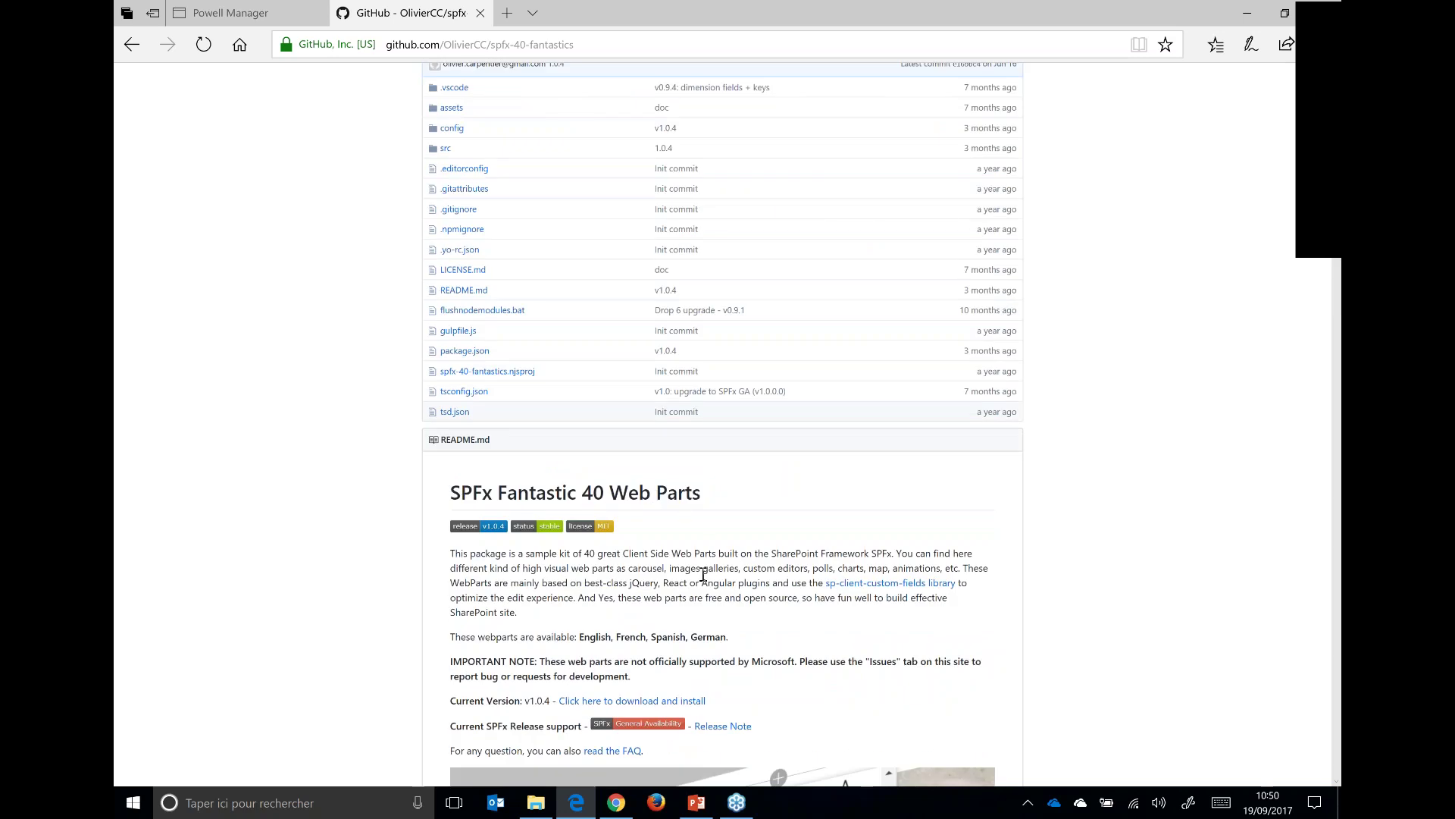
scroll(703, 575, down, 3)
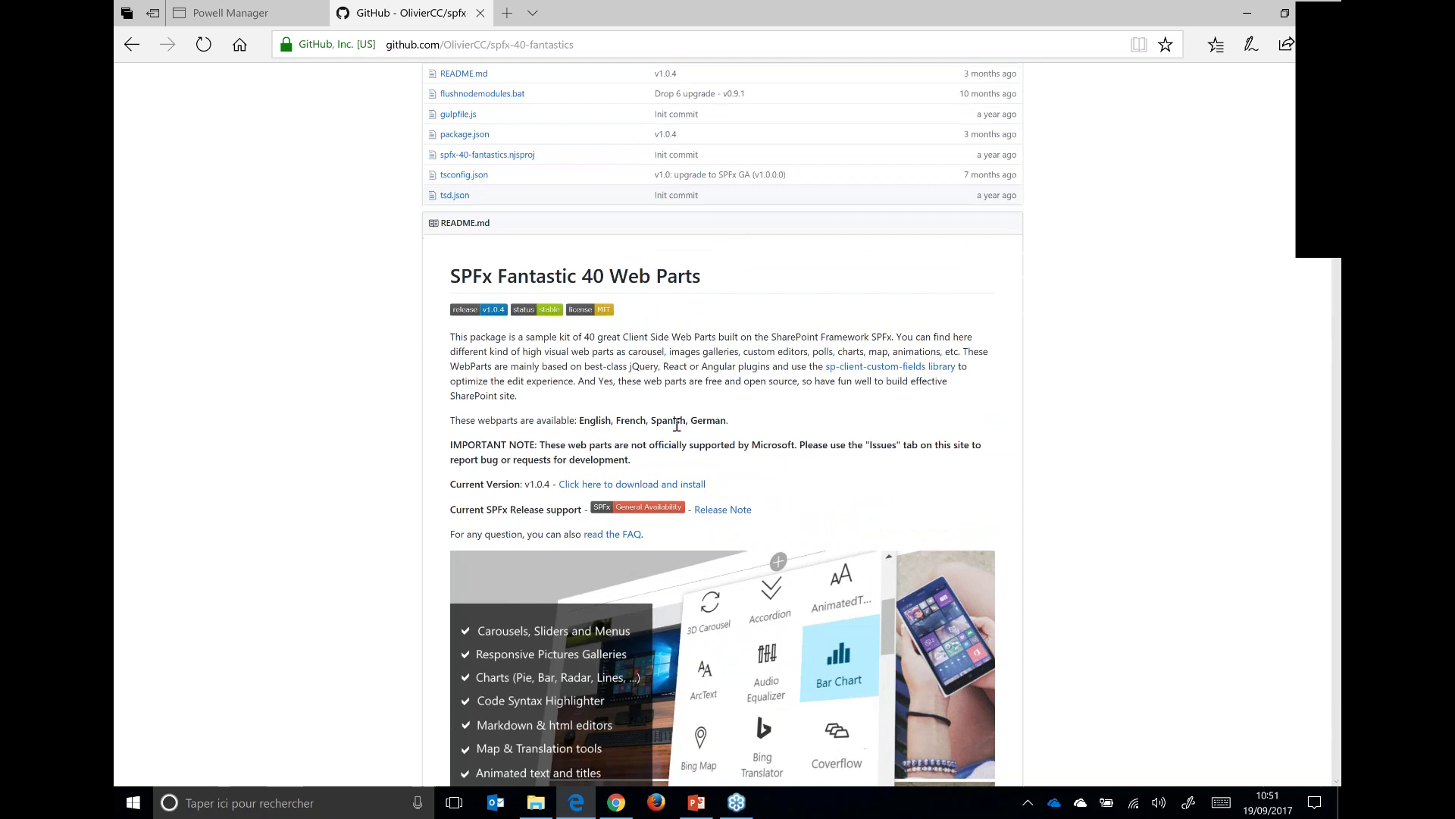
scroll(803, 446, down, 9)
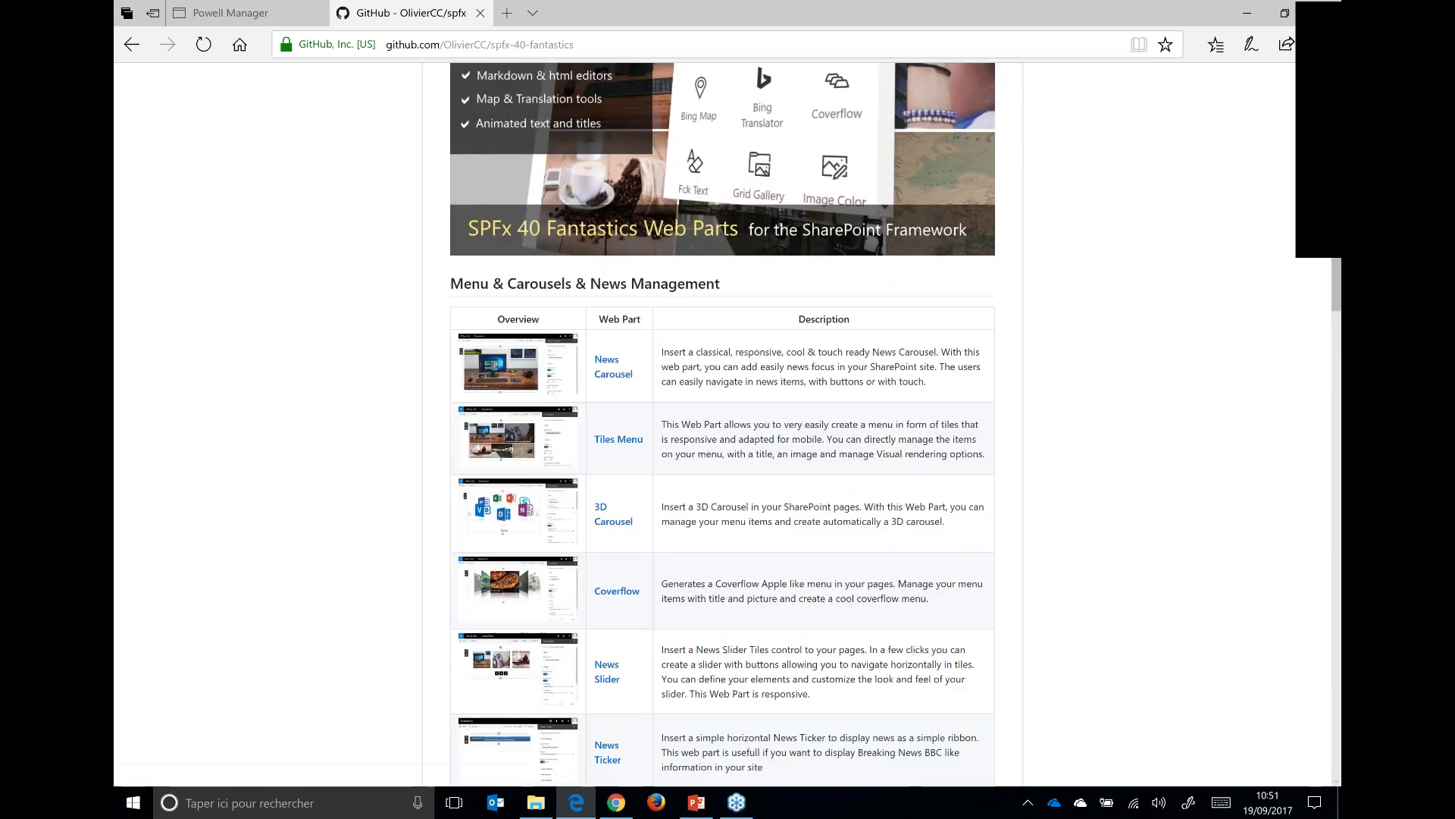
scroll(704, 475, down, 2)
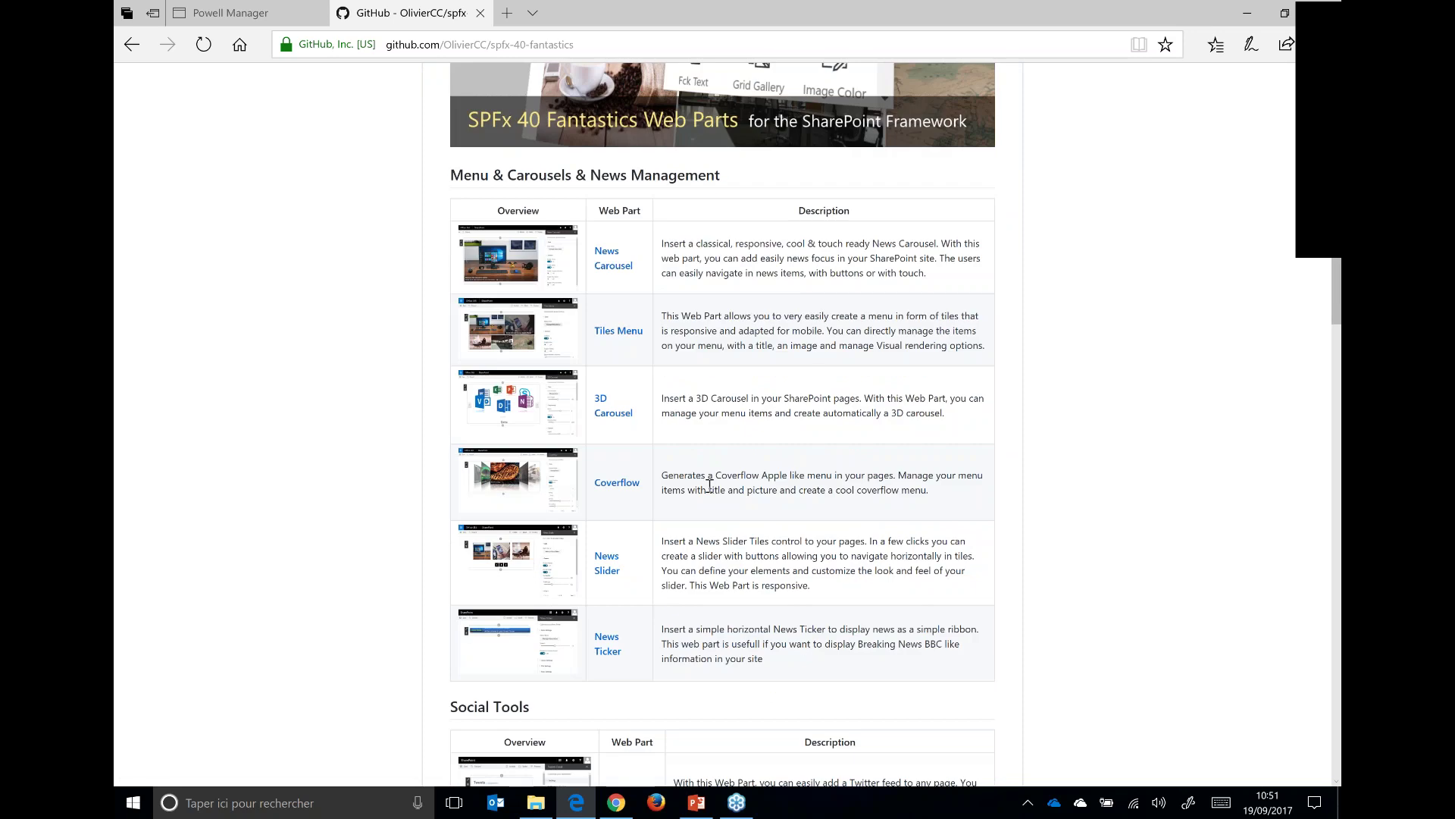
scroll(708, 485, down, 6)
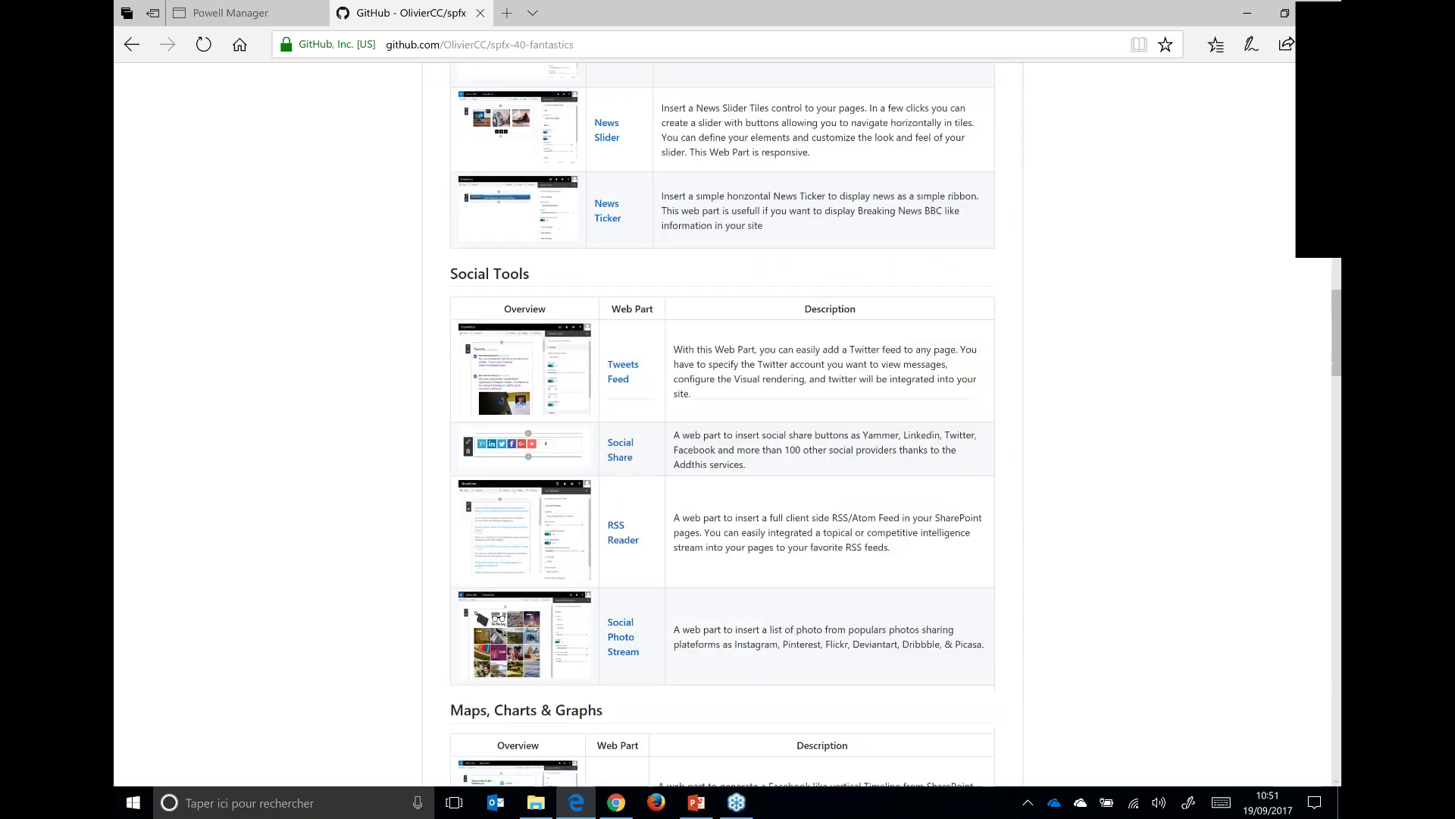
scroll(746, 607, down, 6)
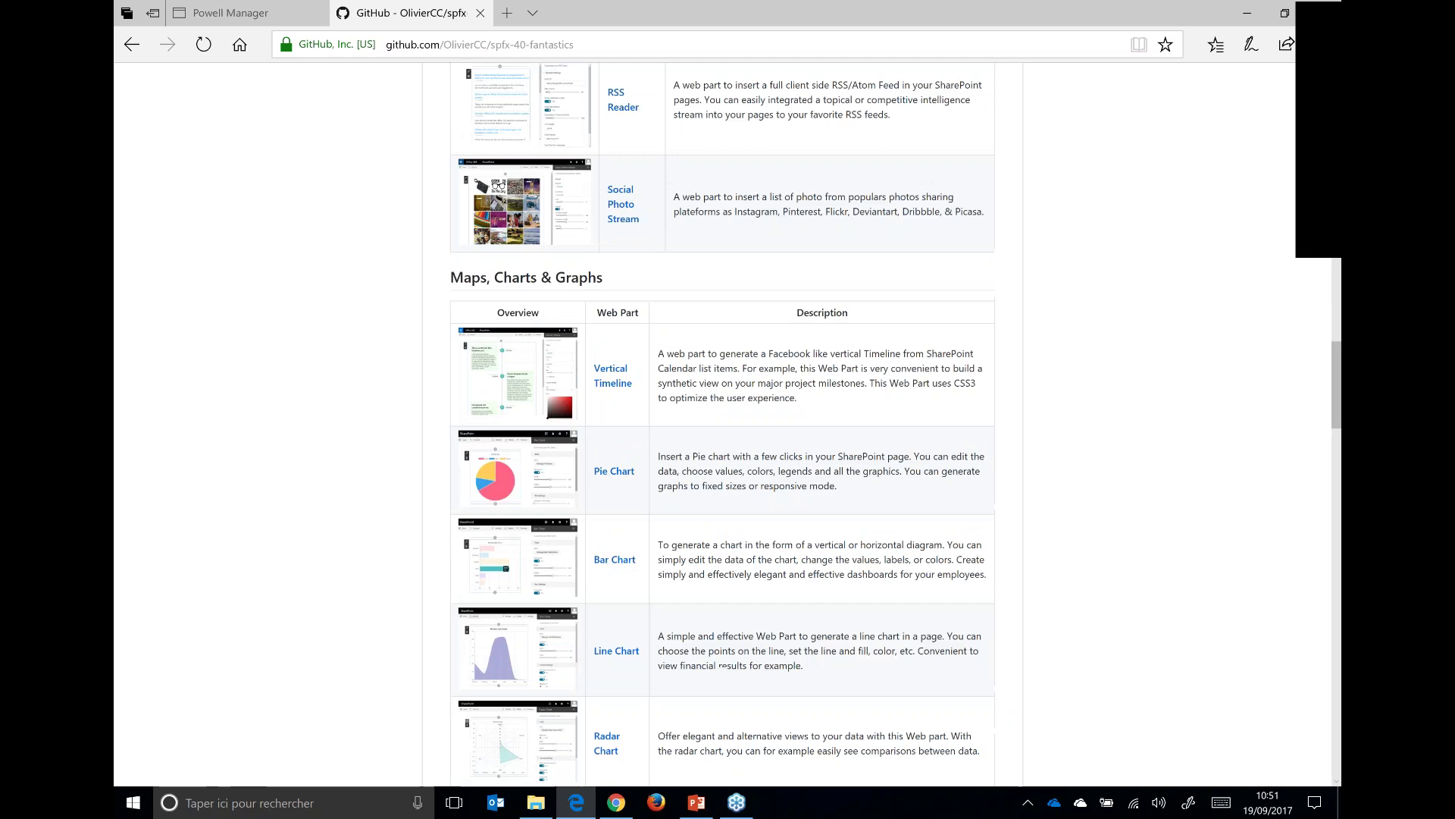
scroll(678, 408, down, 5)
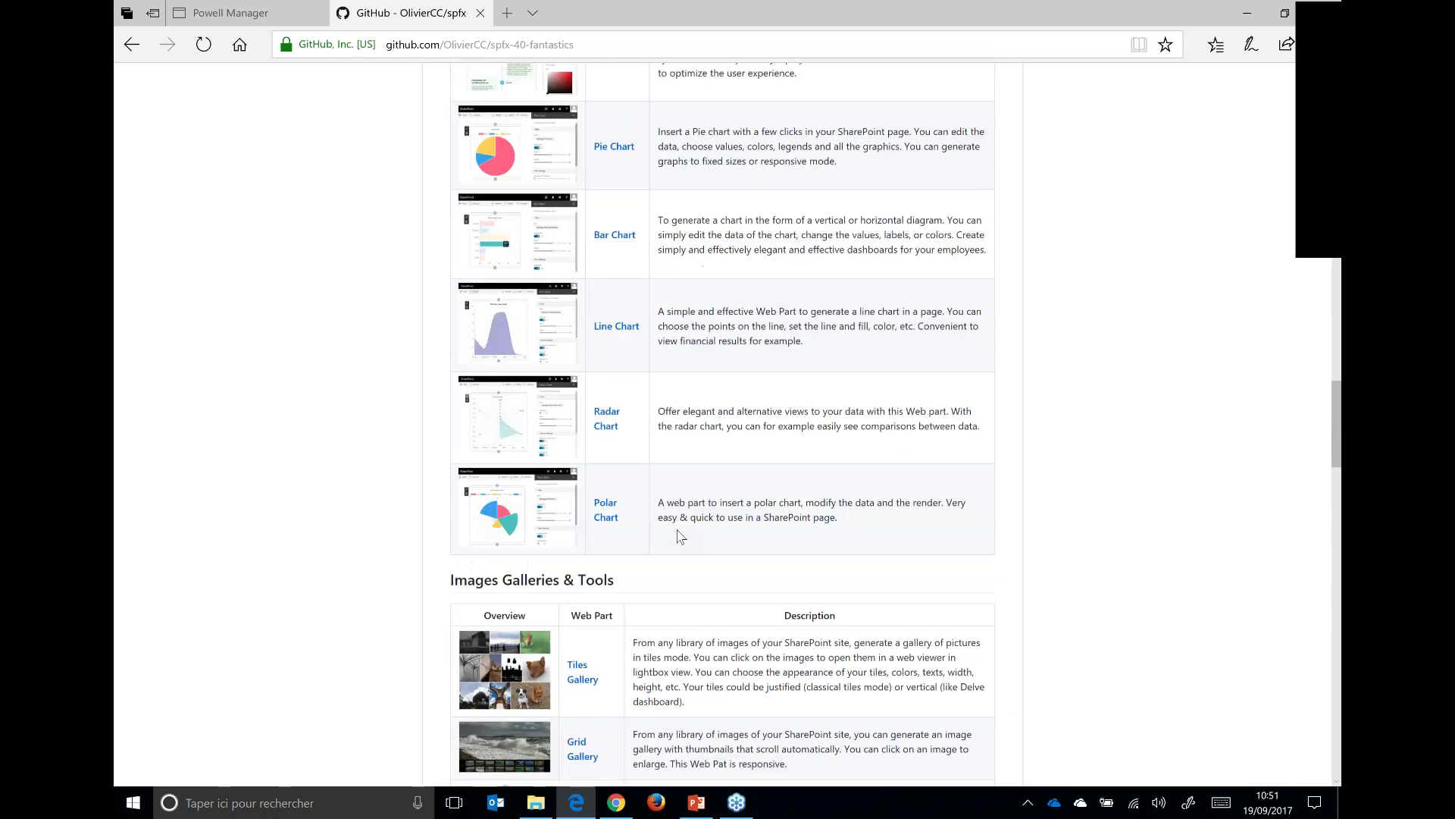
scroll(678, 547, down, 2)
scroll(679, 547, down, 6)
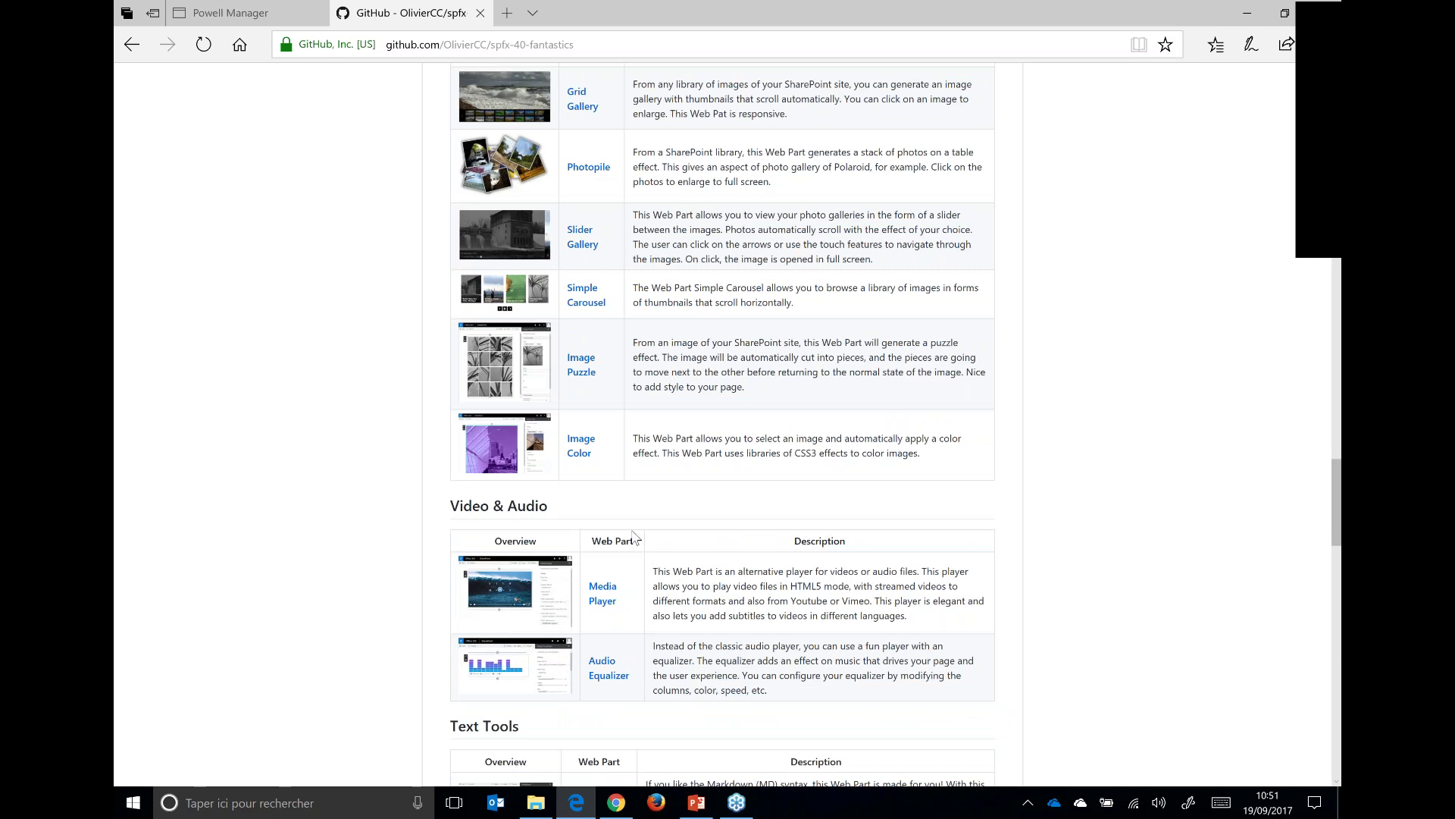
scroll(656, 548, down, 2)
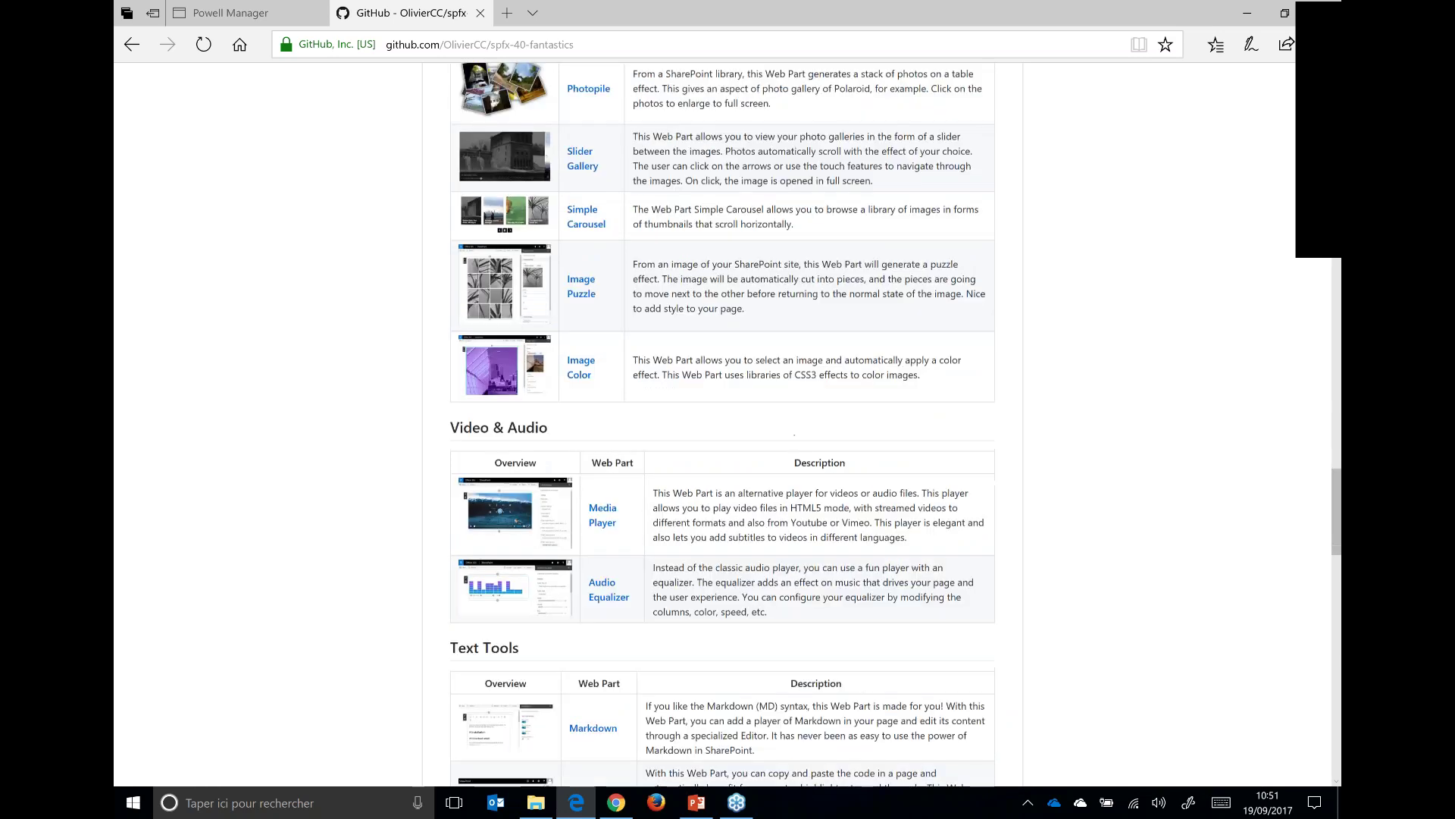
- Return to Powell Manager and open the App catalog to view the custom apps
key(ctrl+Tab)
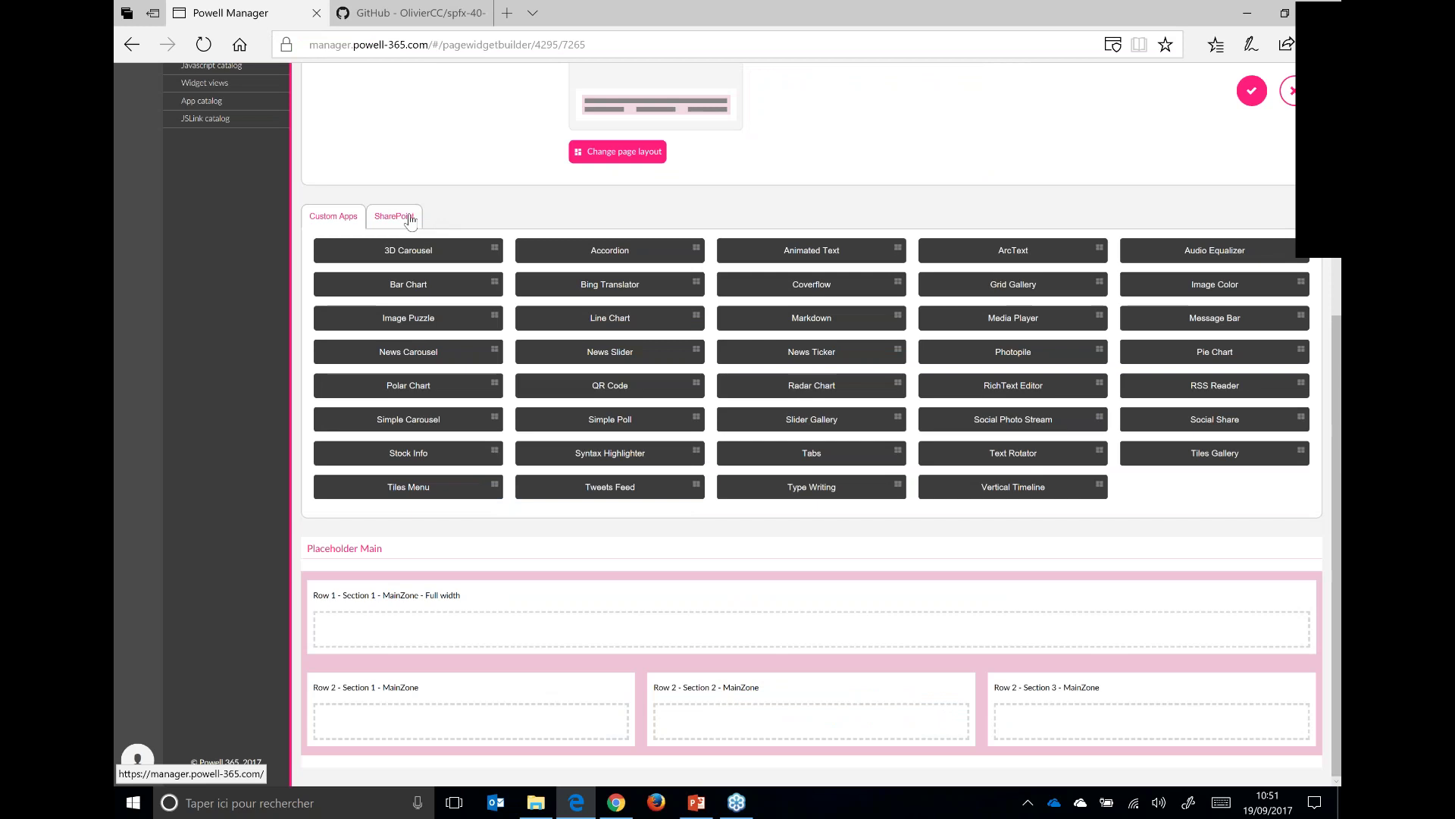
scroll(350, 170, up, 2)
click(218, 212)
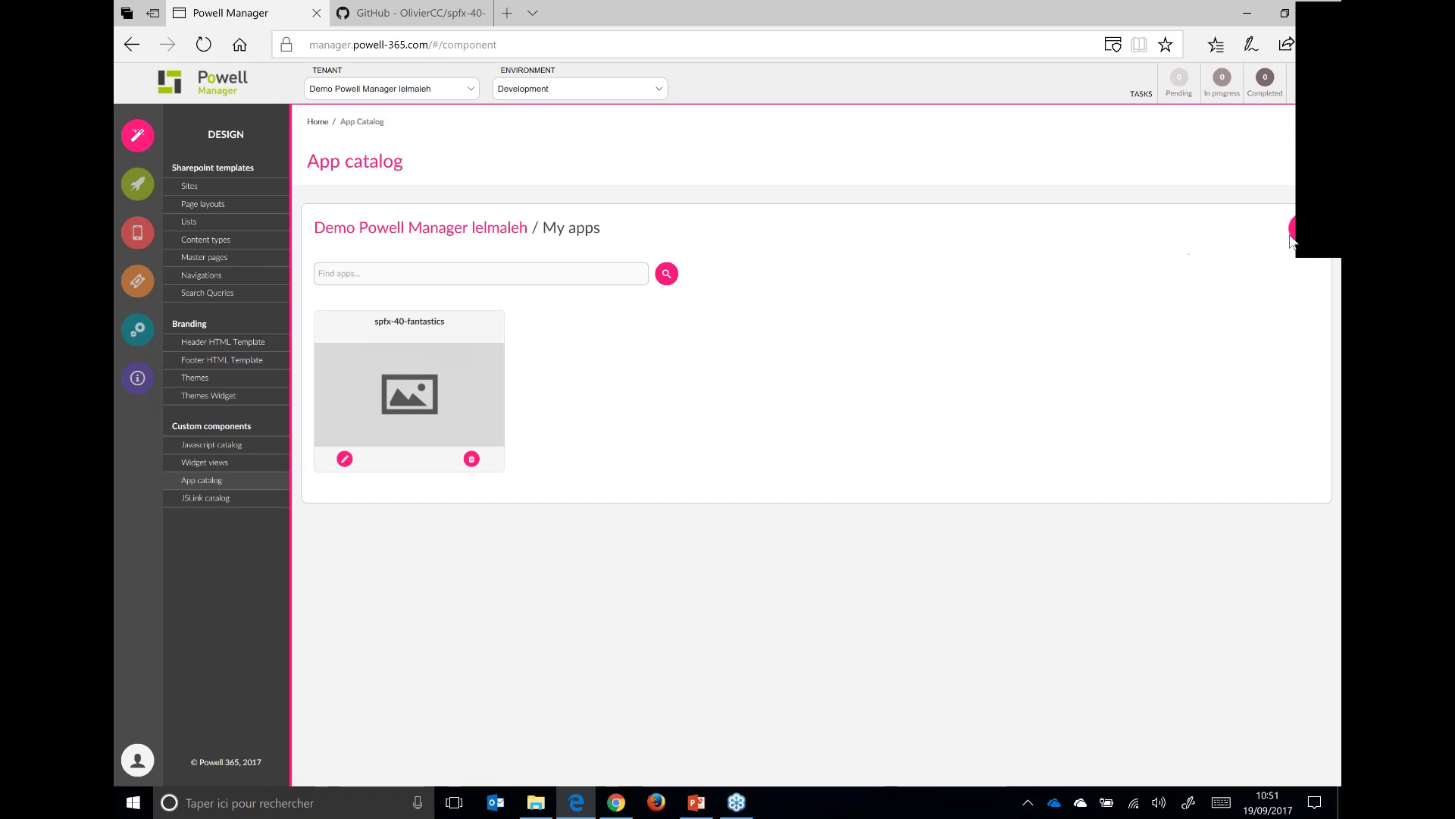
- Begin uploading a new app with the spfx-fantastic-40.sppkg file from Téléchargements and mark it available in the list of apps
click(1293, 235)
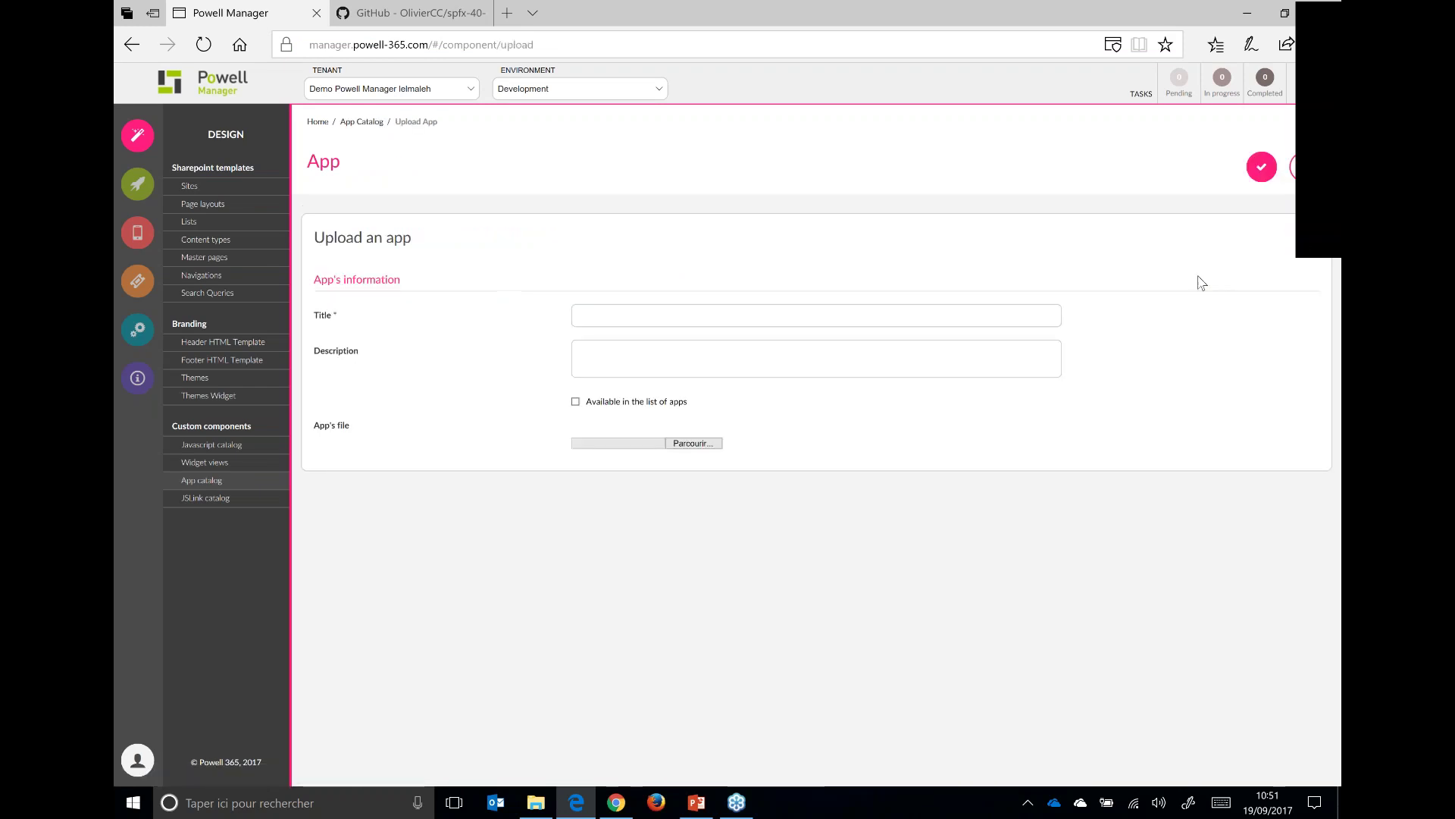
click(693, 444)
scroll(220, 137, up, 6)
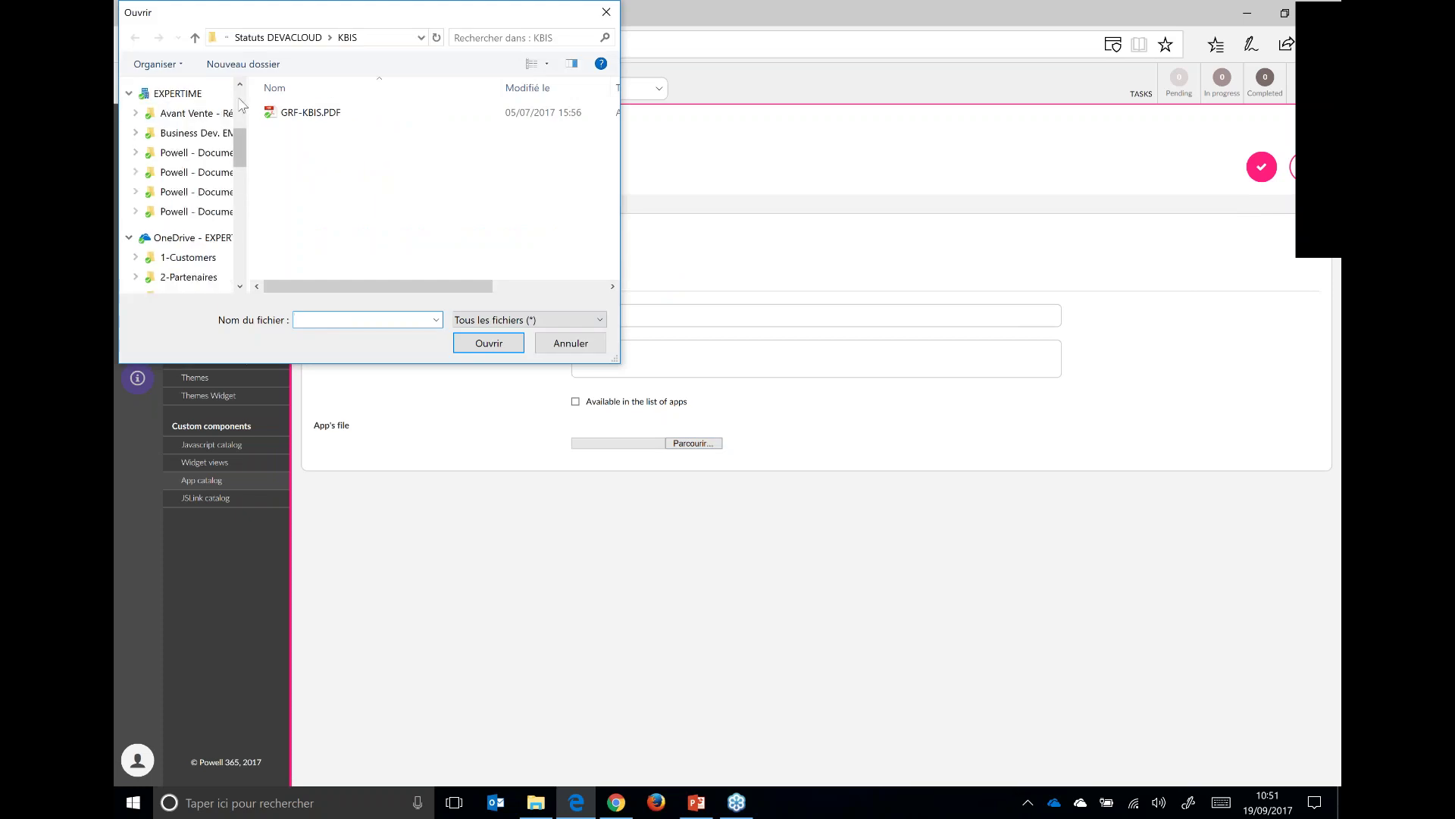
click(198, 161)
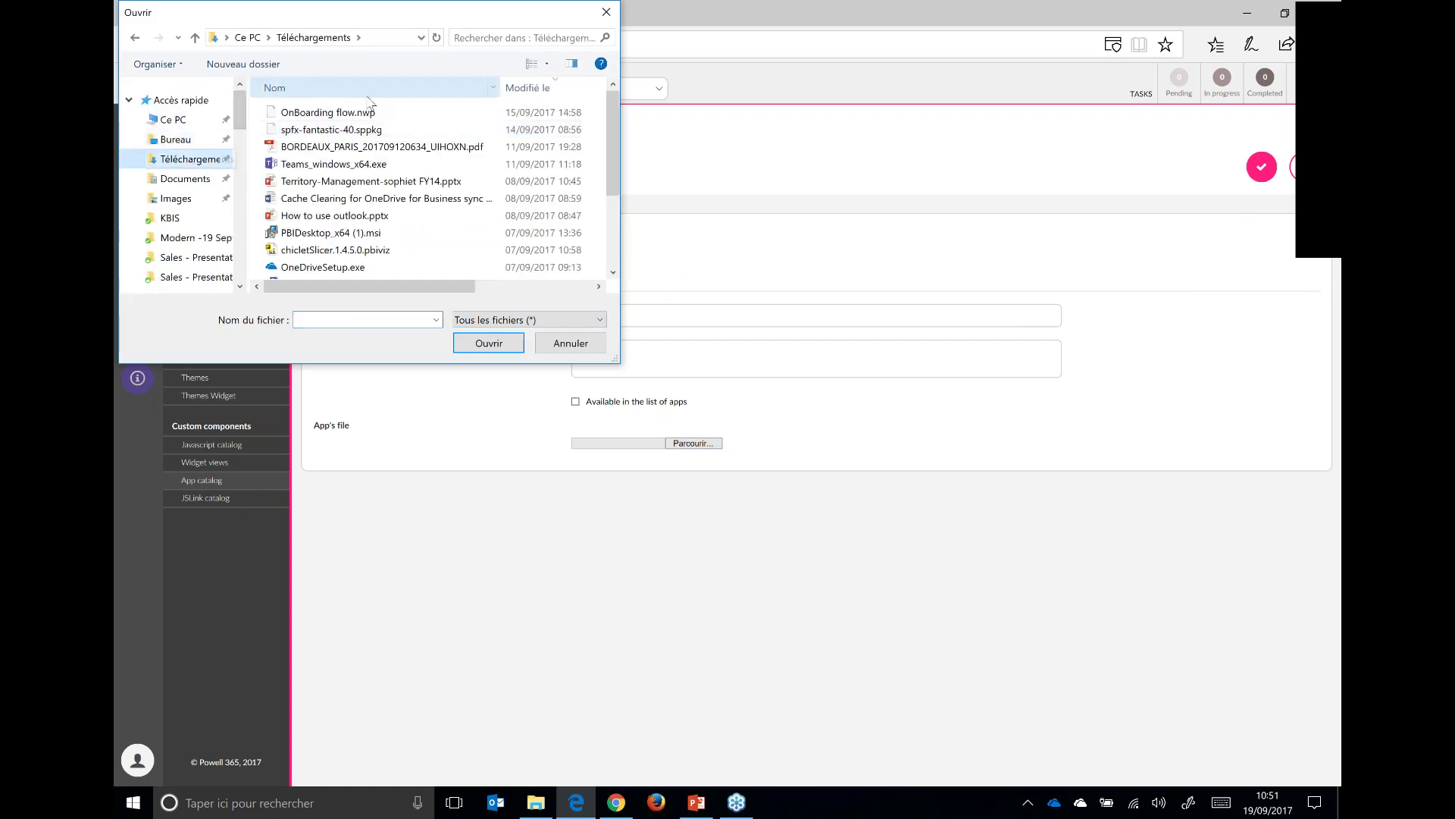
click(383, 132)
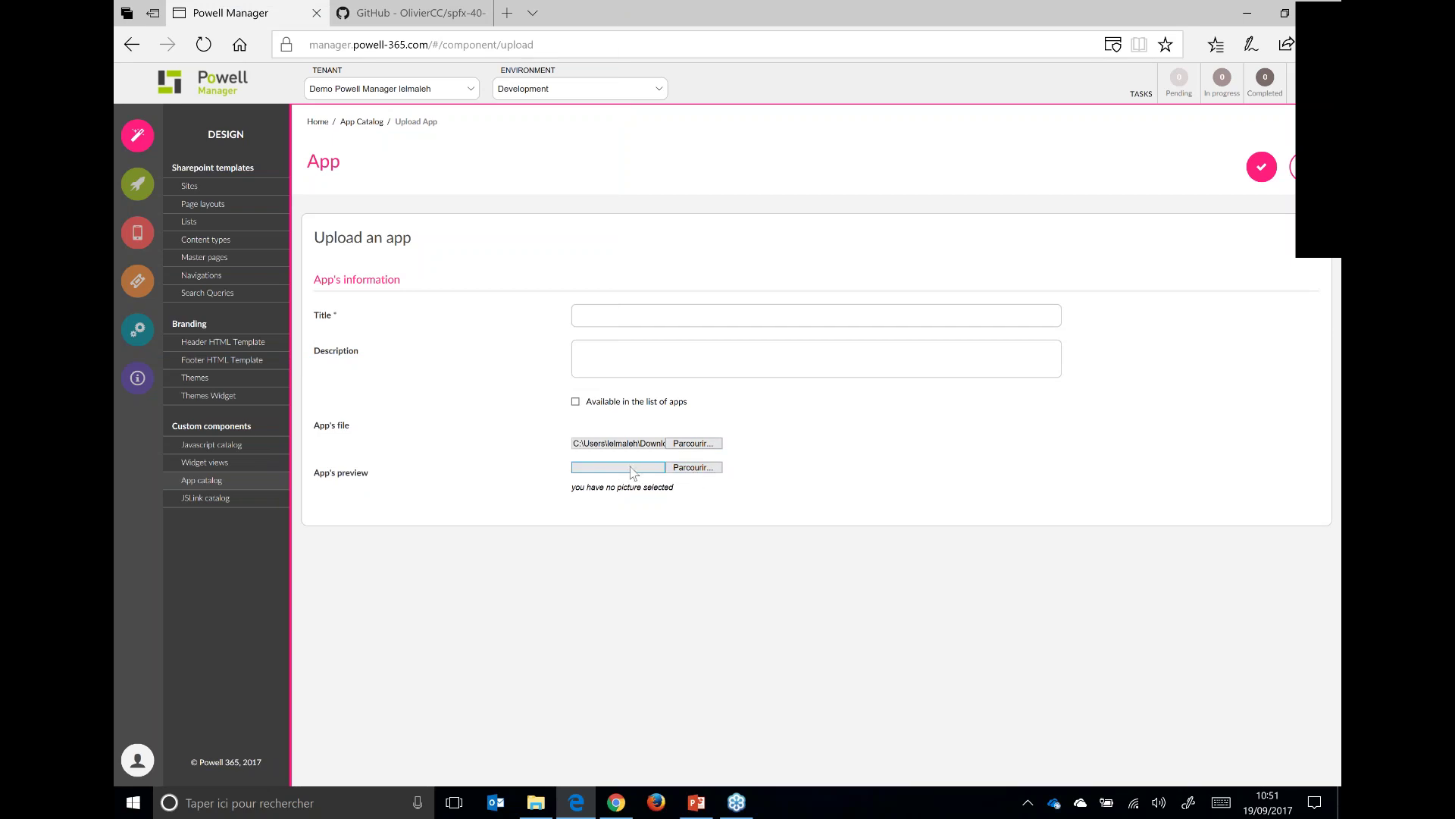
click(576, 404)
- Open the Home page of the Webinar Comm site template for editing
click(190, 187)
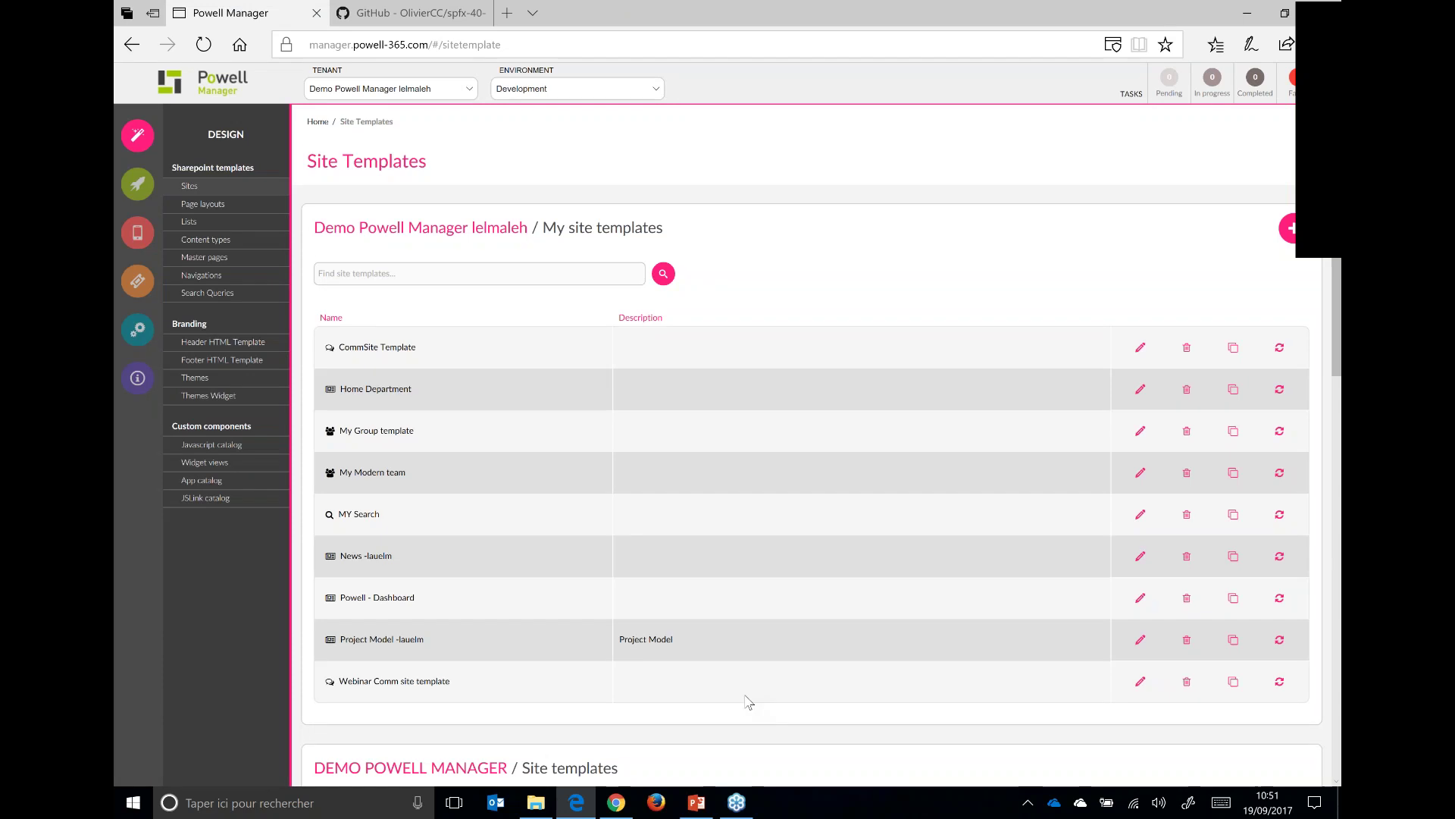
click(1140, 681)
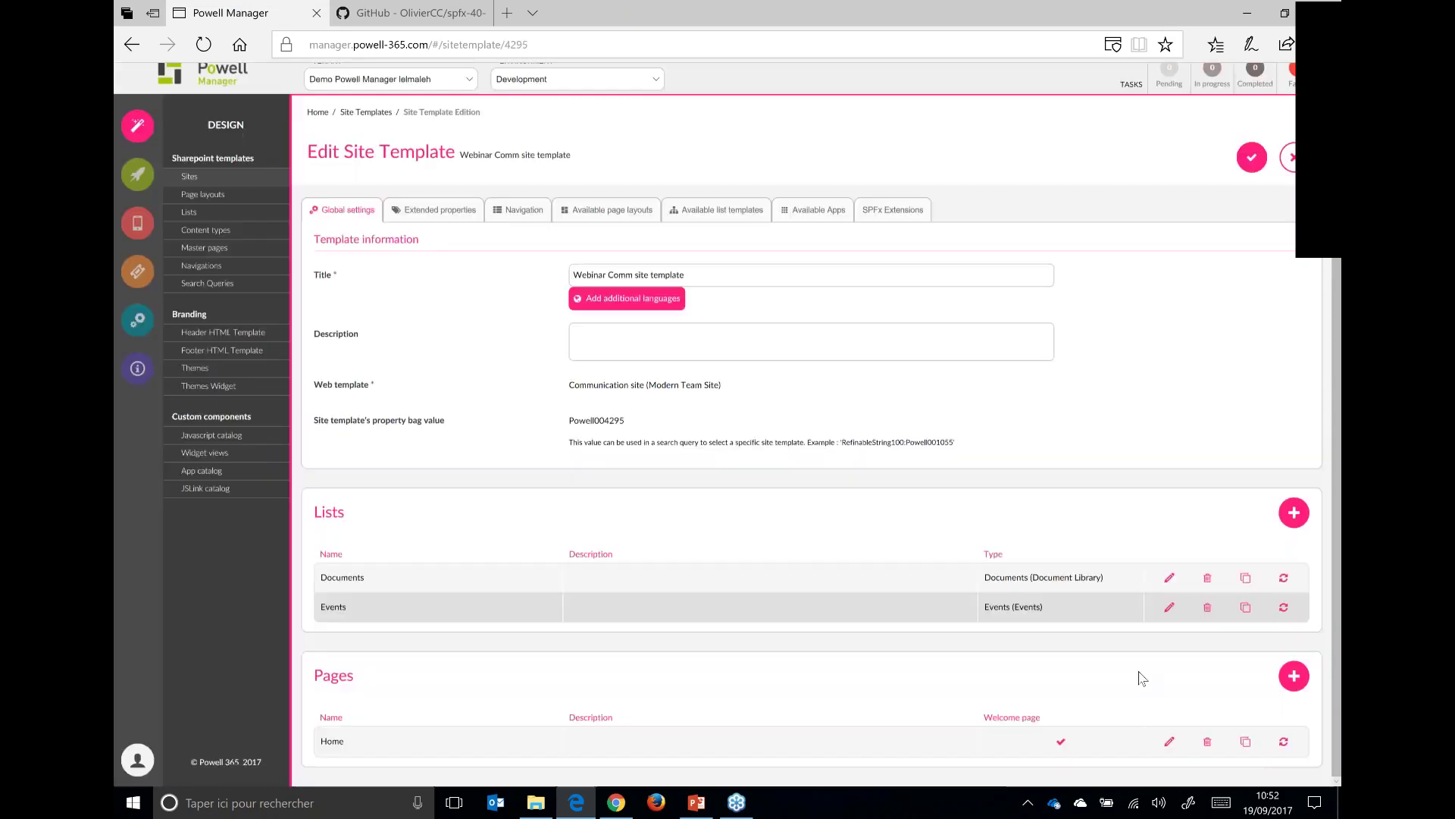
click(1168, 742)
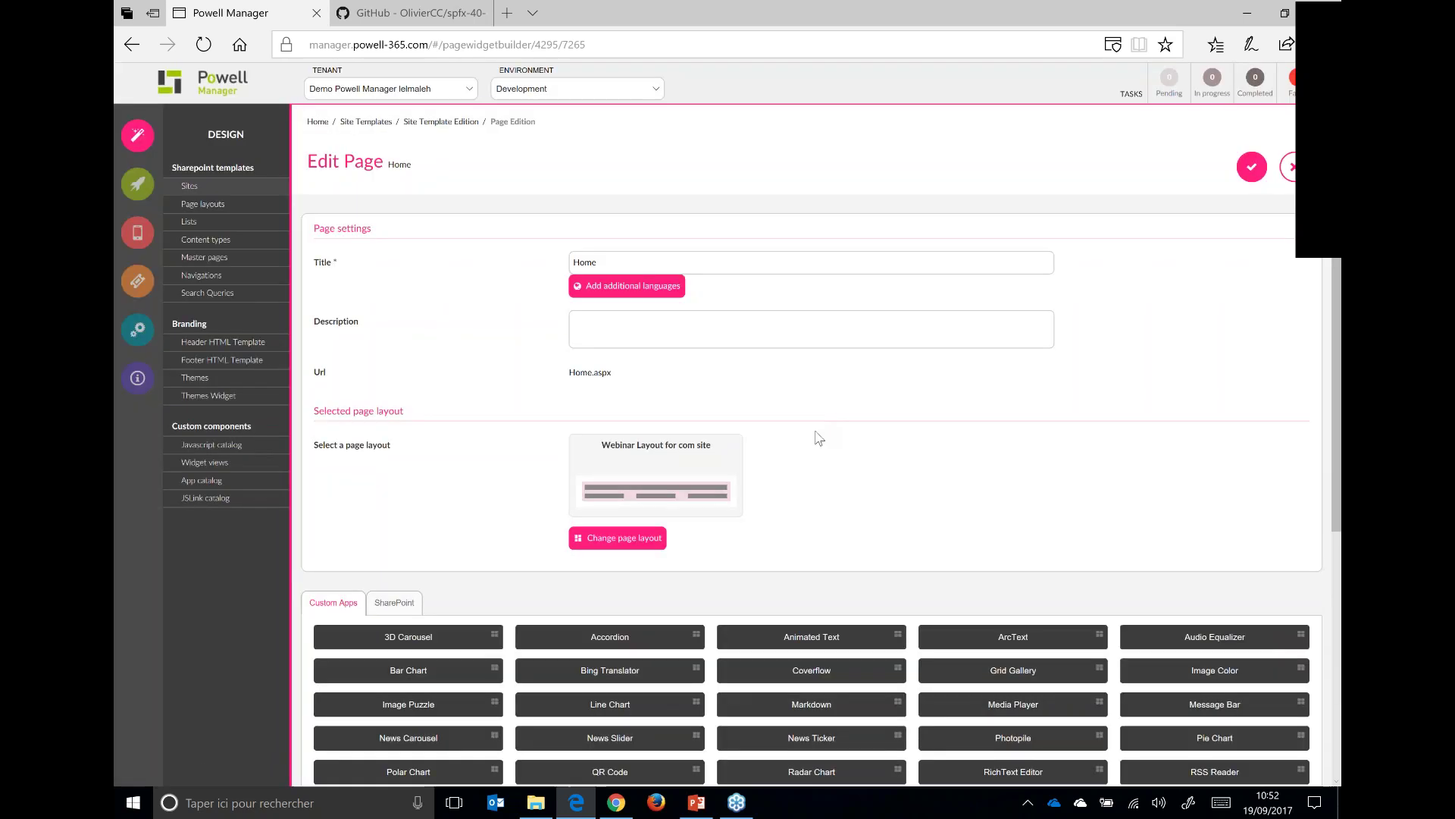
- Try to place the 3D Carousel custom app in the full-width zone of Row 1 - Section 1
scroll(815, 435, down, 5)
drag(437, 250, 573, 547)
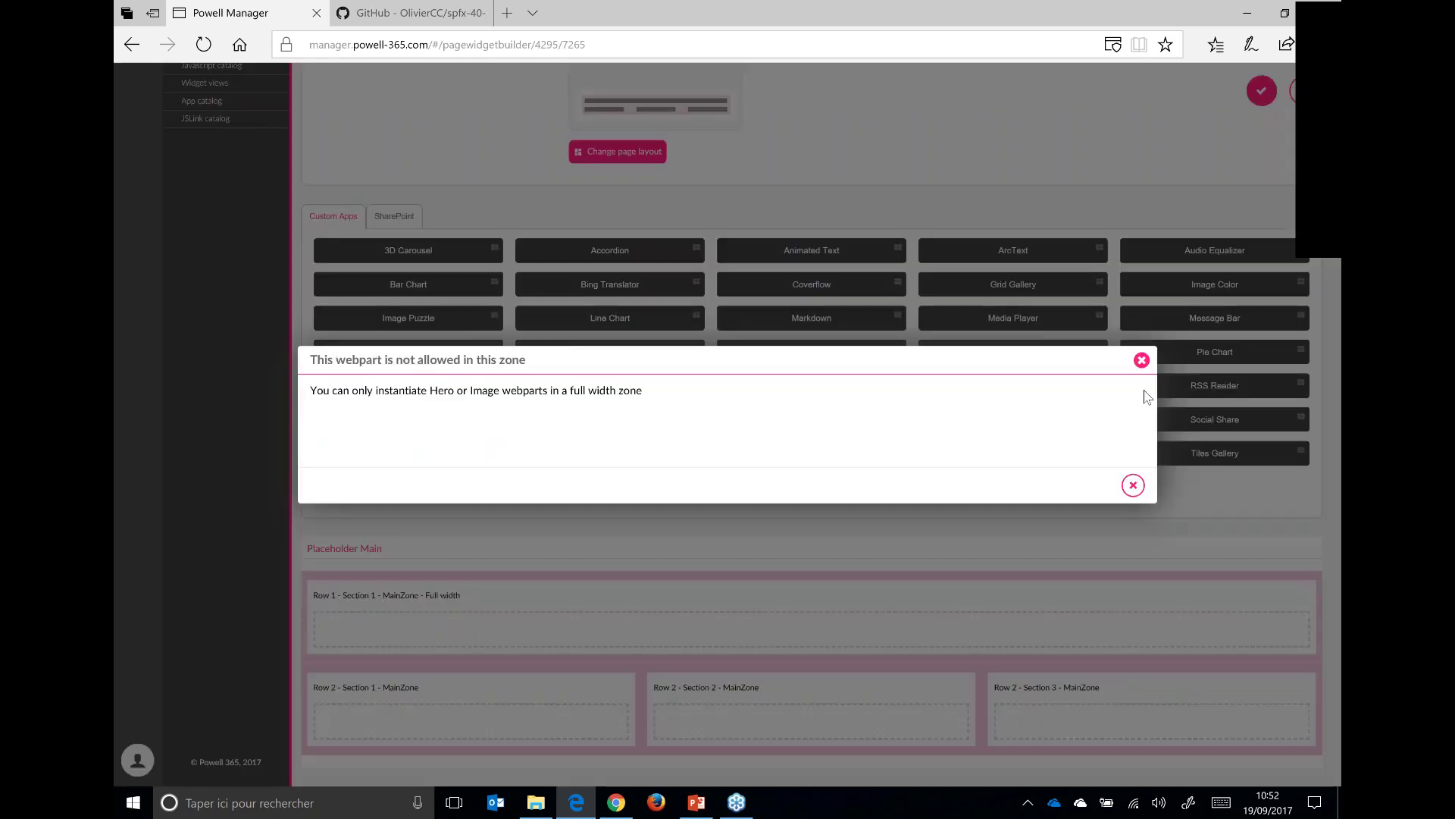
click(1142, 359)
- Add the 3D Carousel custom app to Row 2 - Section 1, review its widget properties and accept the default settings
drag(438, 253, 535, 748)
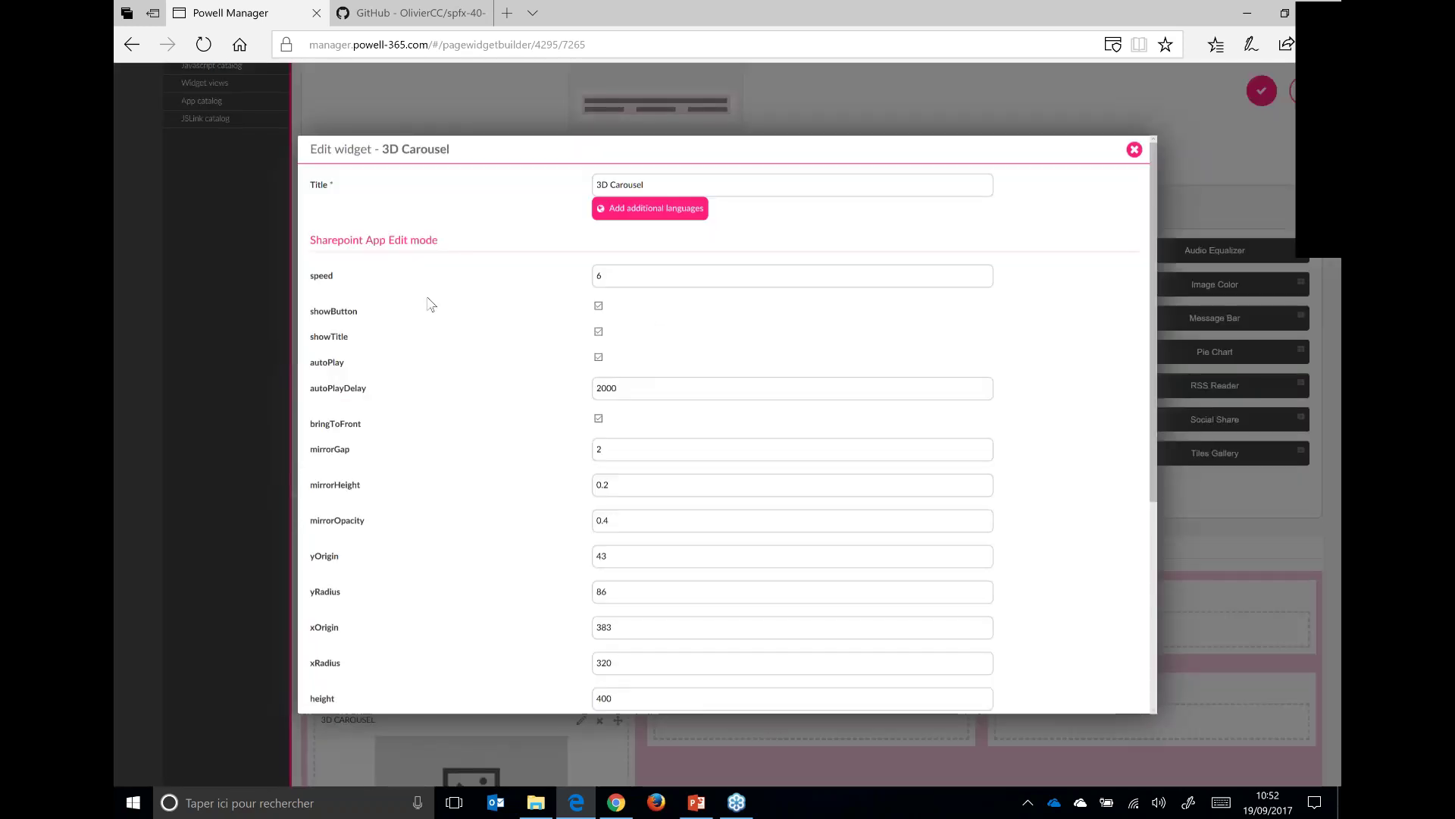
scroll(435, 309, down, 1)
scroll(447, 316, down, 3)
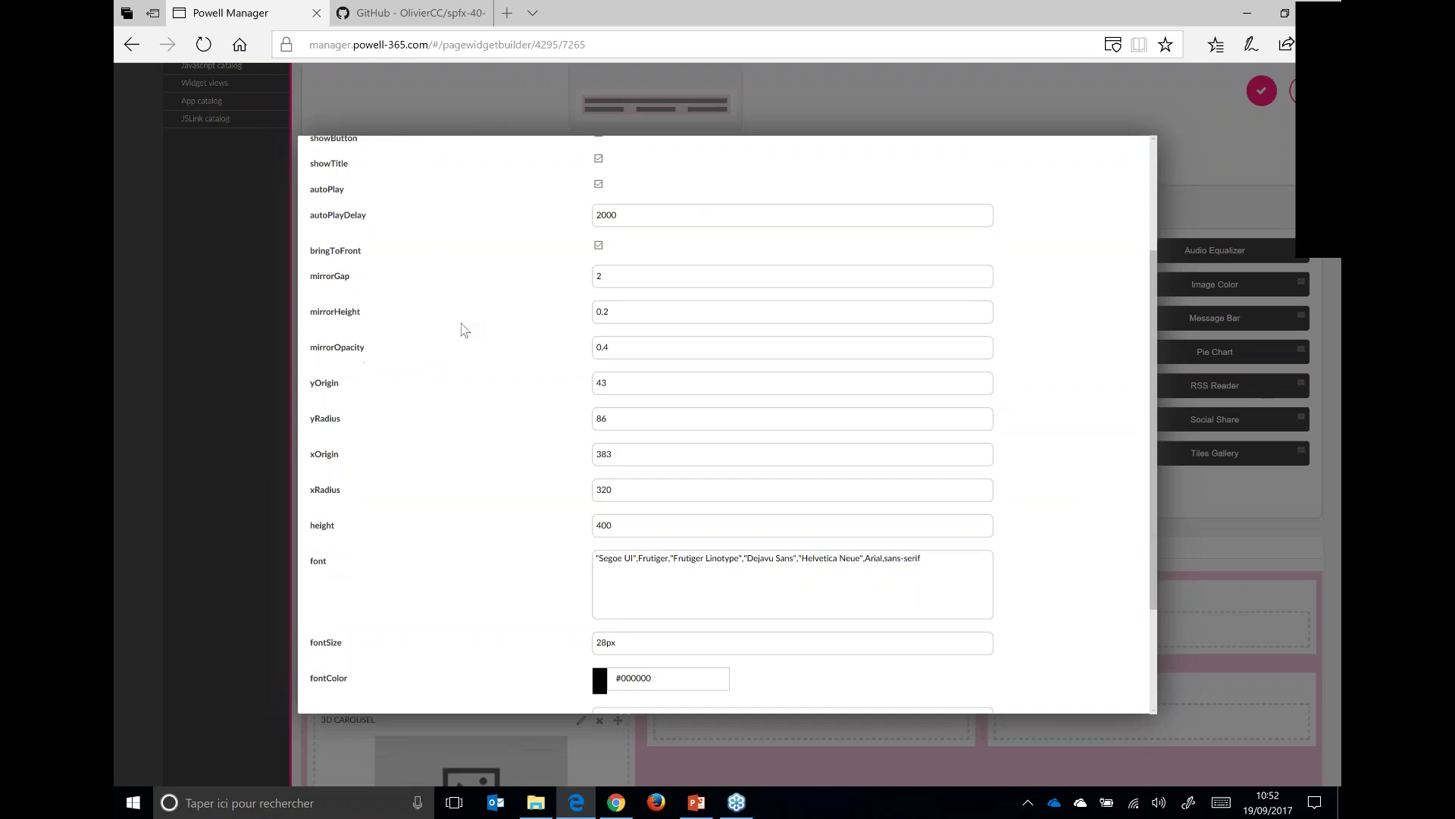
scroll(464, 329, down, 3)
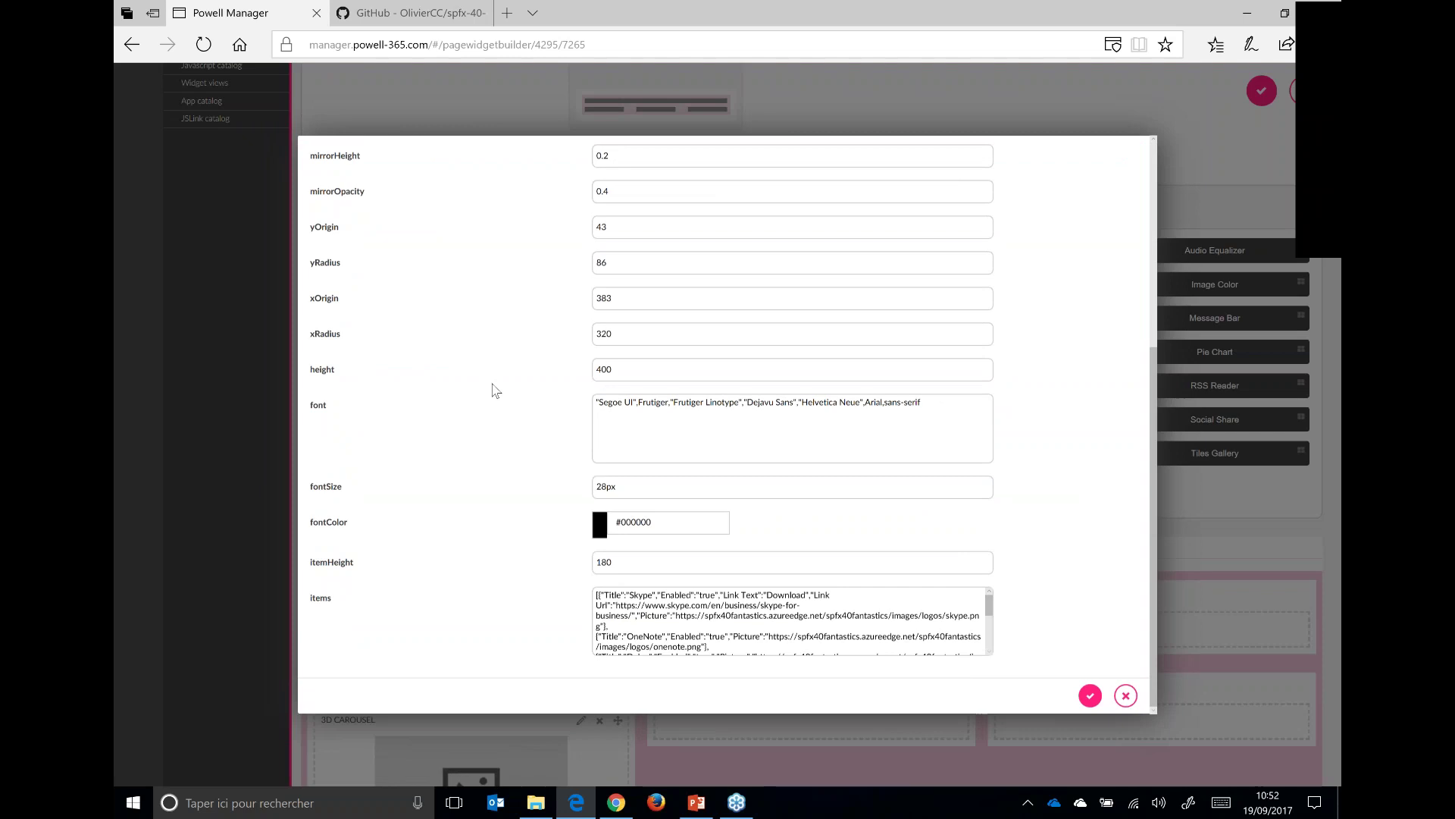
scroll(494, 390, up, 6)
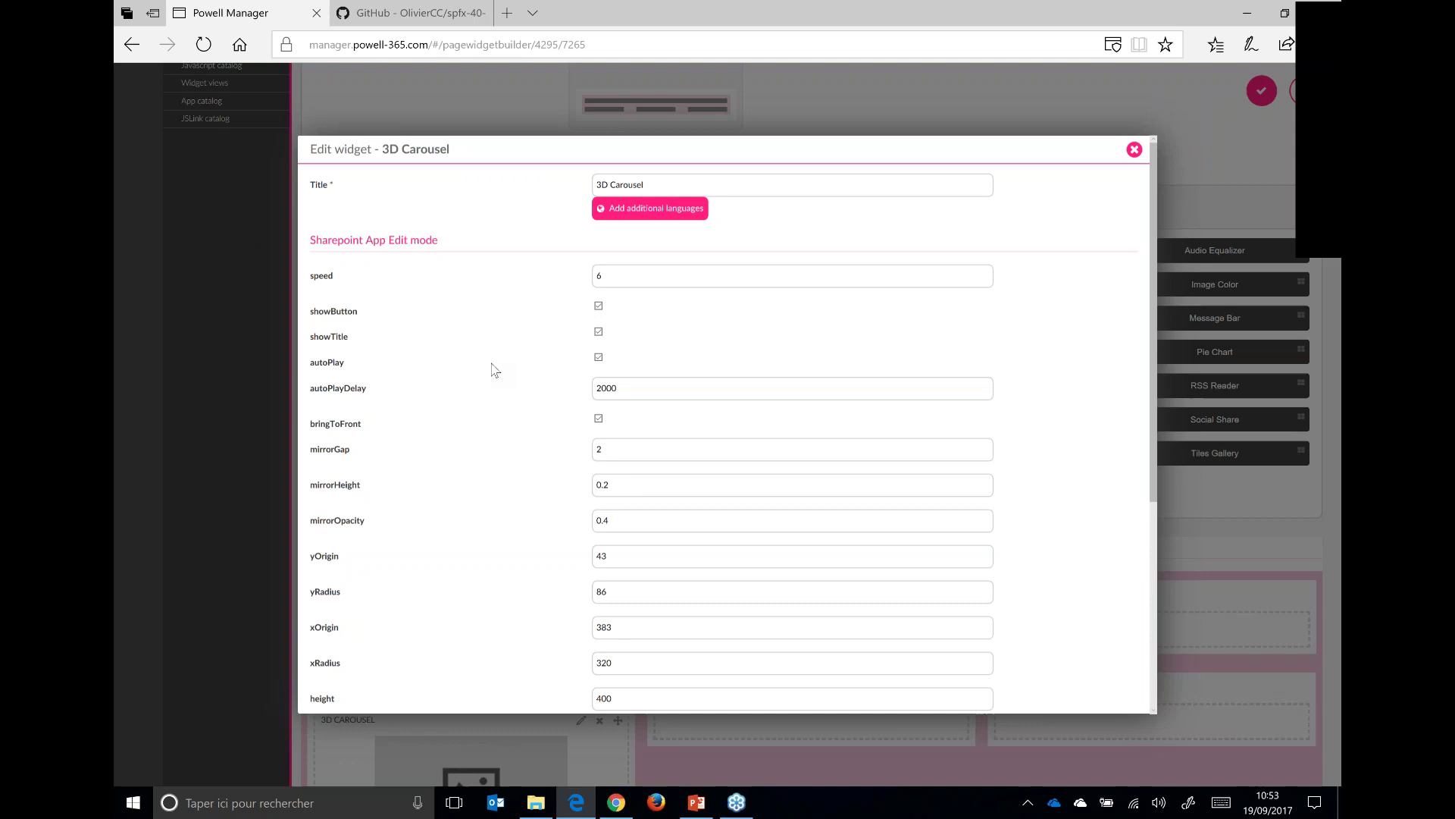
scroll(527, 412, down, 1)
scroll(527, 412, down, 5)
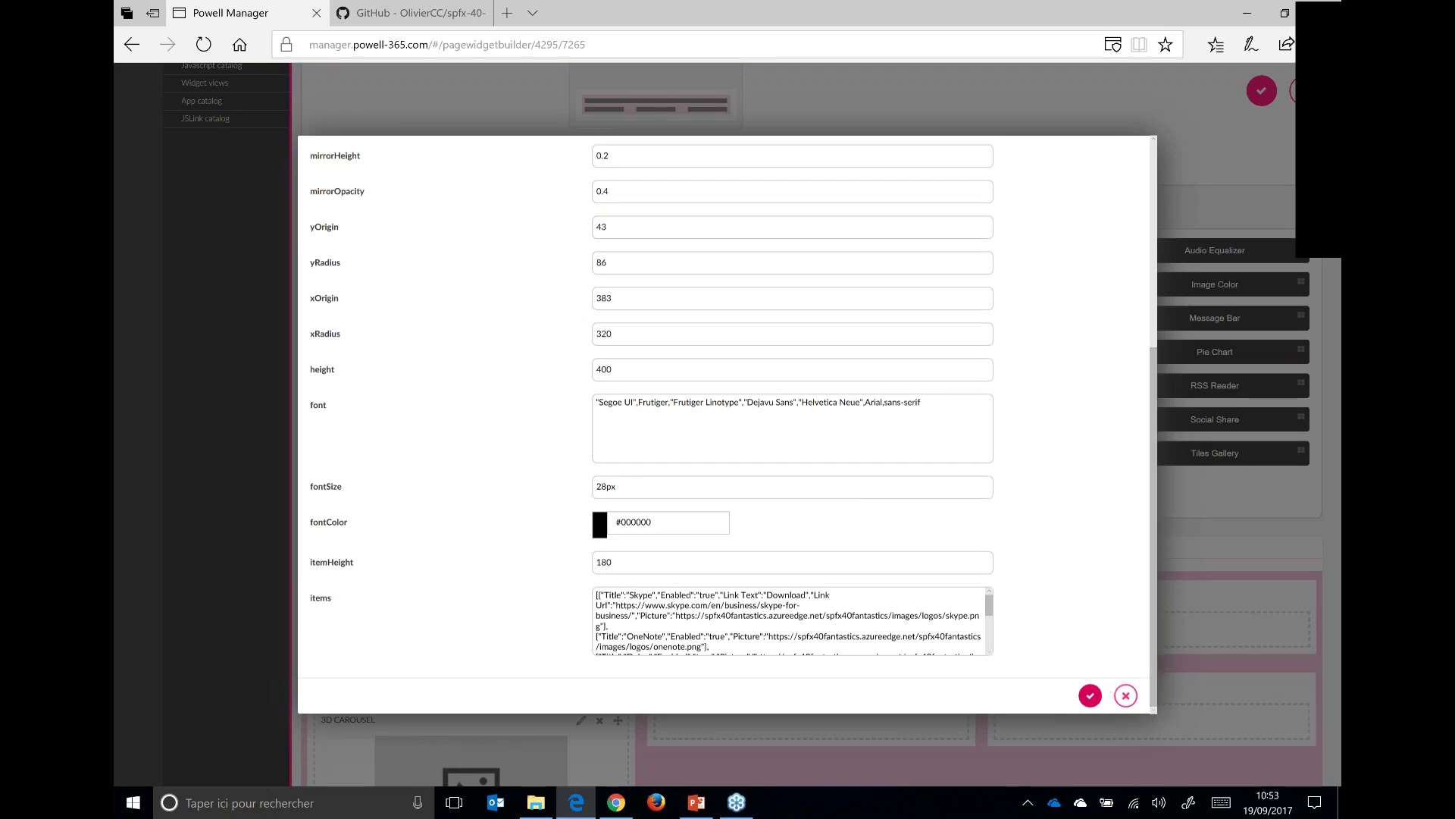
click(1090, 695)
- View the SharePoint web parts available for the Home page
scroll(582, 631, down, 1)
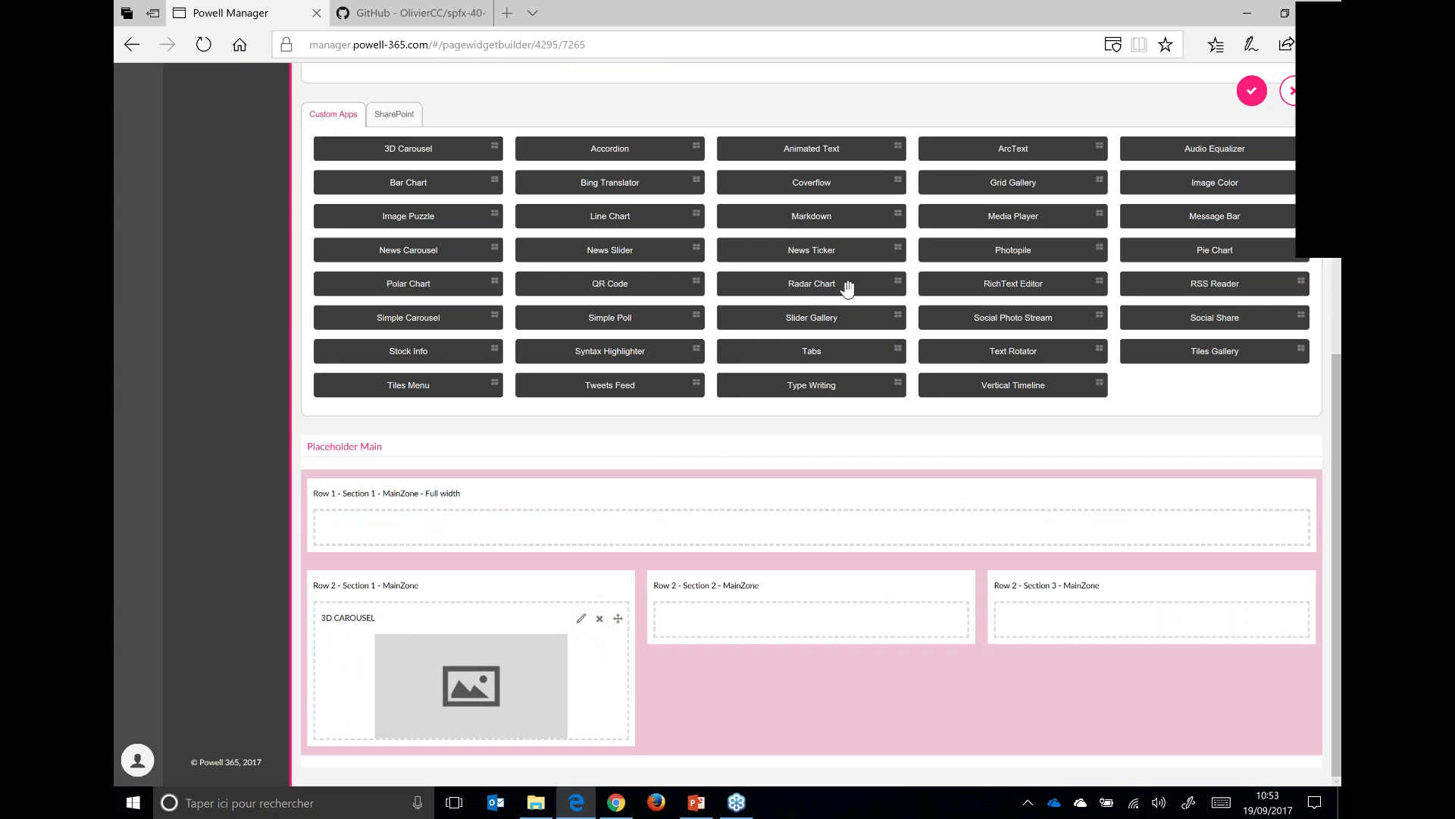
click(394, 117)
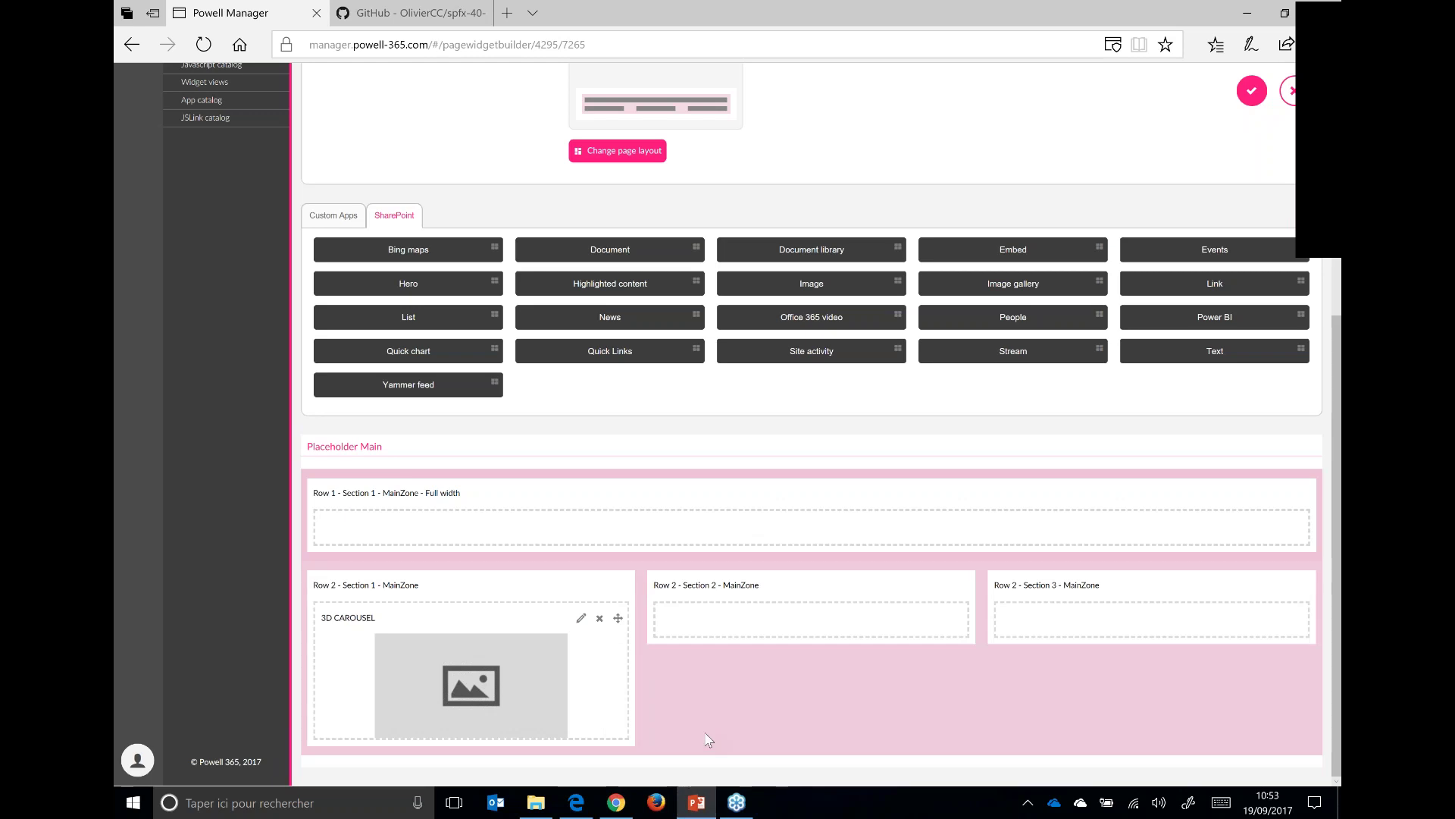
- Switch to the PowerPoint presentation and start the slide show from slide 25, "Demo : Modern Experience With Powell Manager"
click(696, 802)
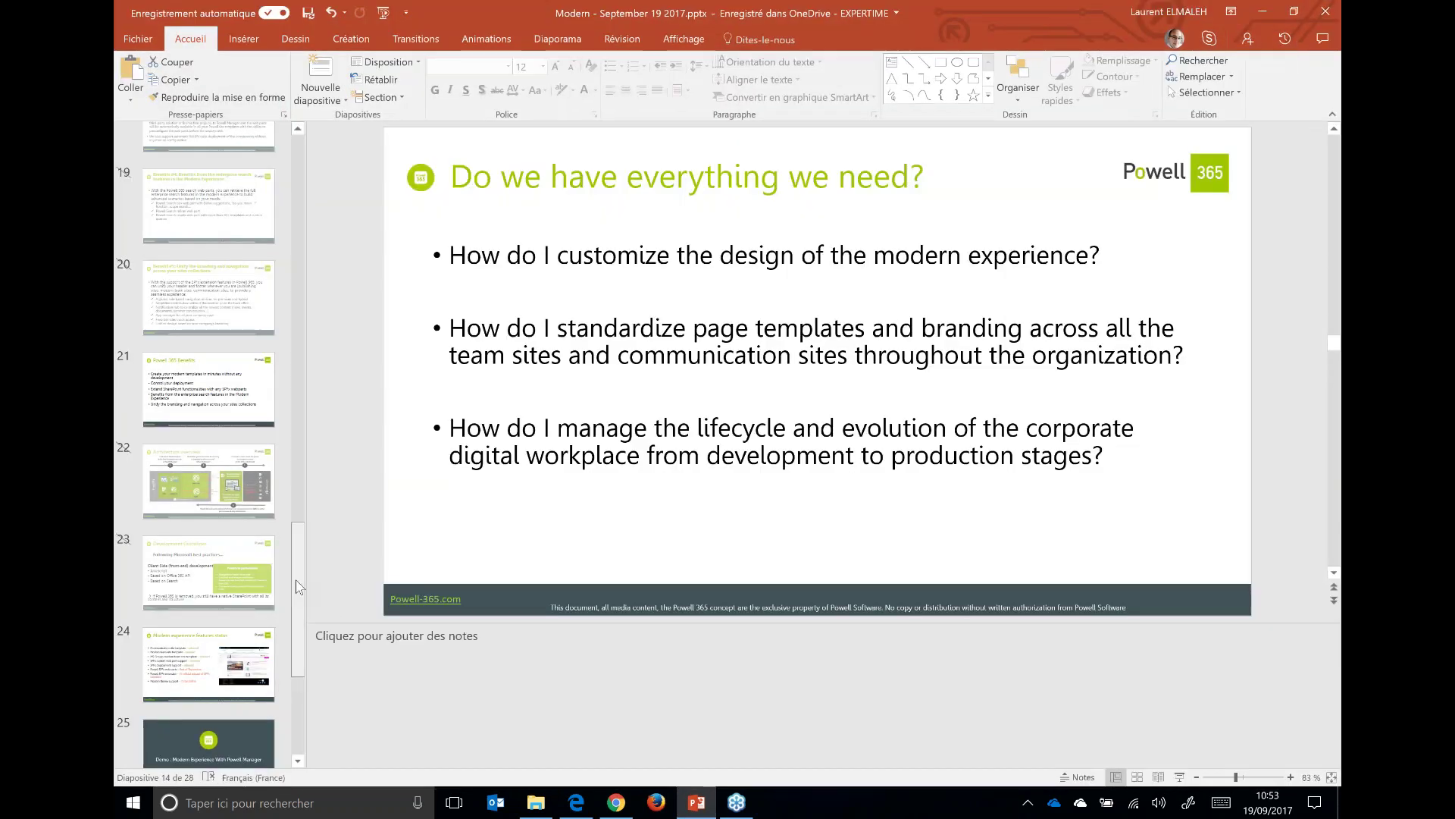
scroll(298, 614, down, 1)
click(262, 611)
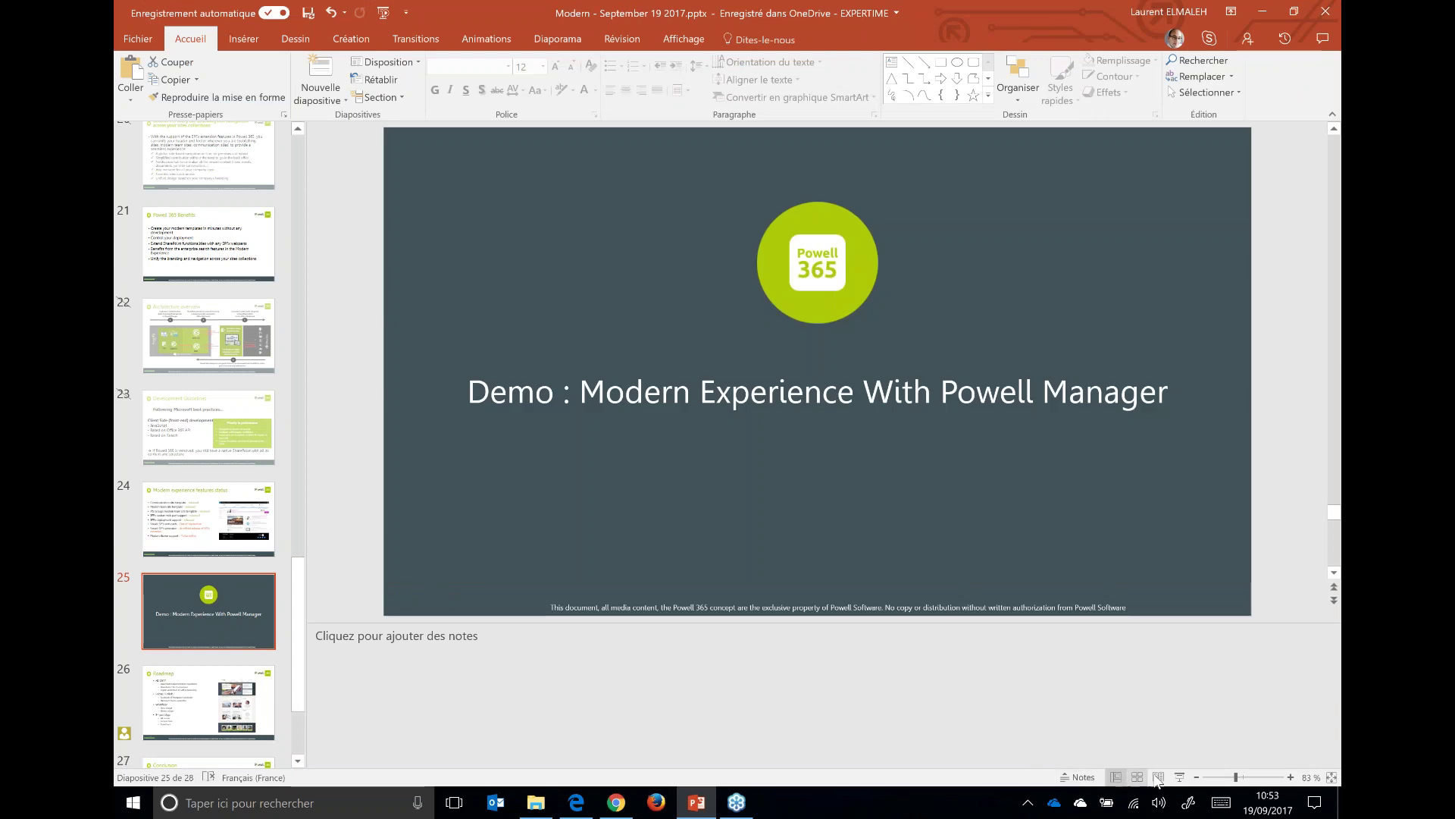
click(1181, 777)
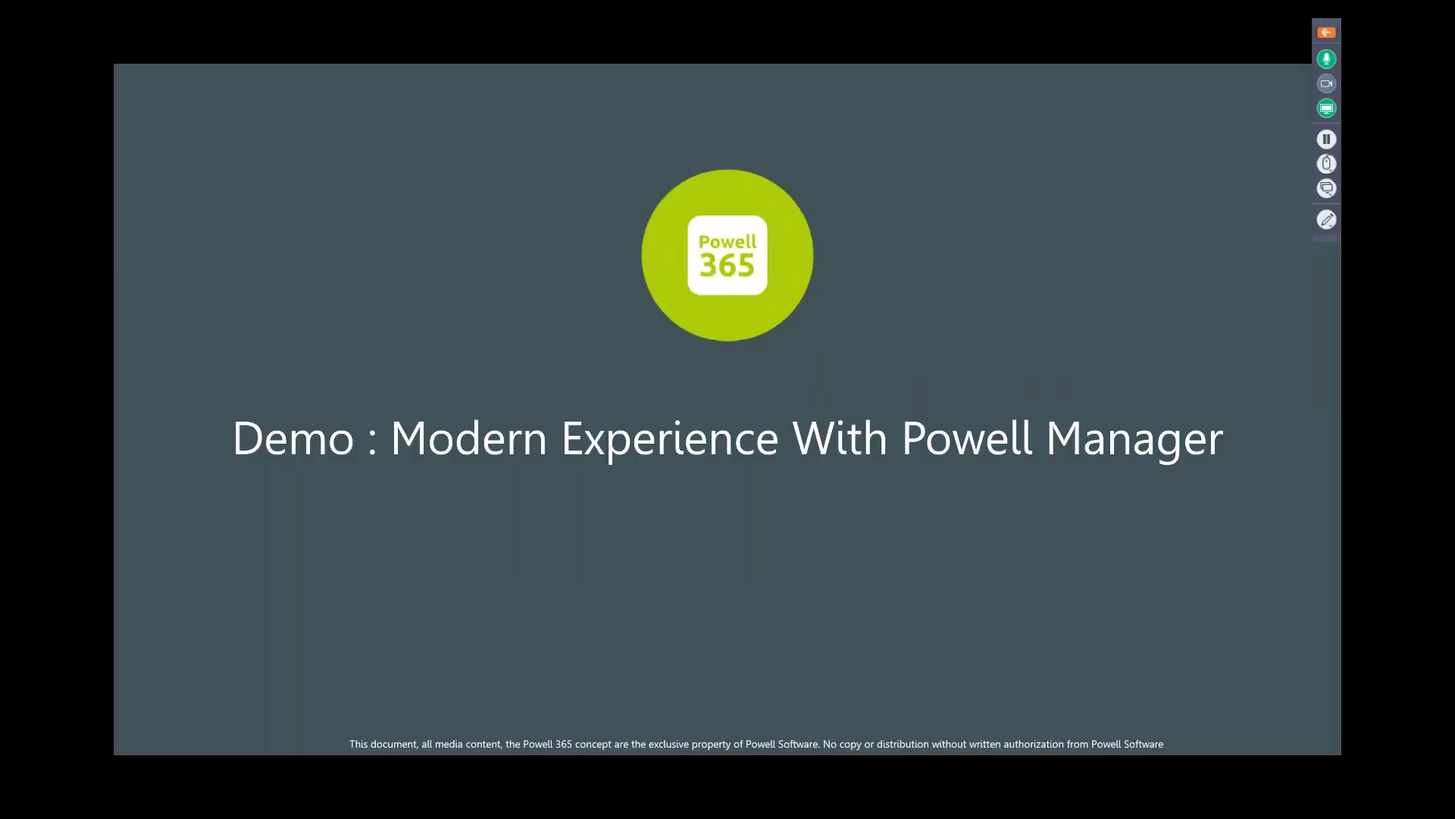